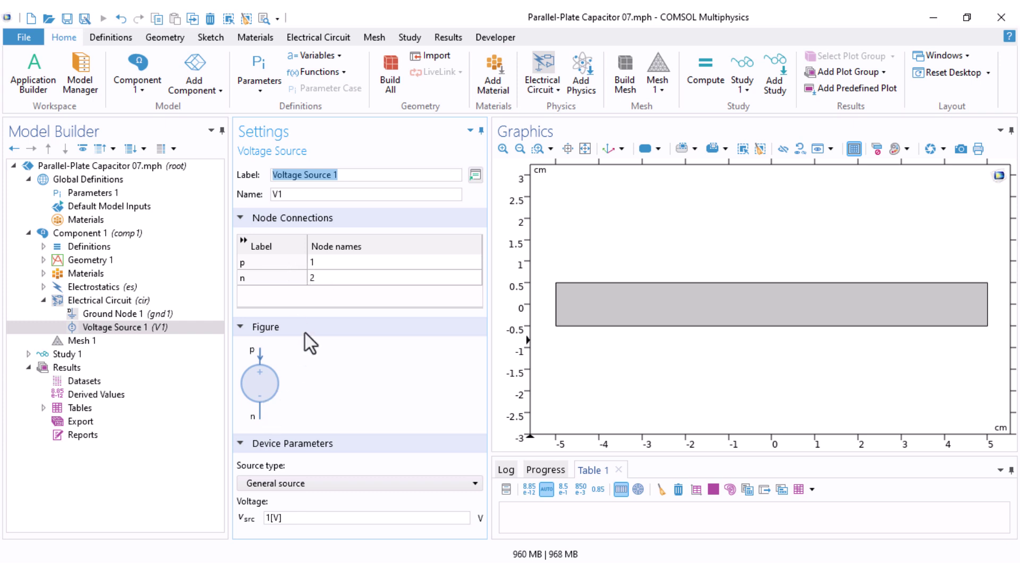
Connect the voltage source's n terminal to node 0 and set its general source voltage to 1000 V
{"action": "left_click", "coordinate": [326, 278]}
{"action": "type", "text": "0"}
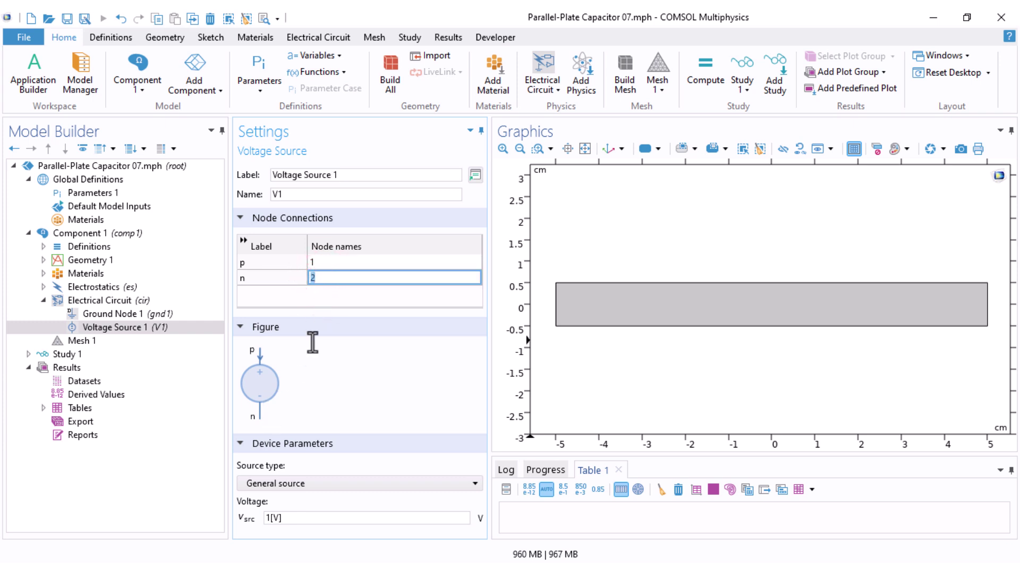
{"action": "left_click", "coordinate": [279, 483]}
{"action": "left_click", "coordinate": [280, 500]}
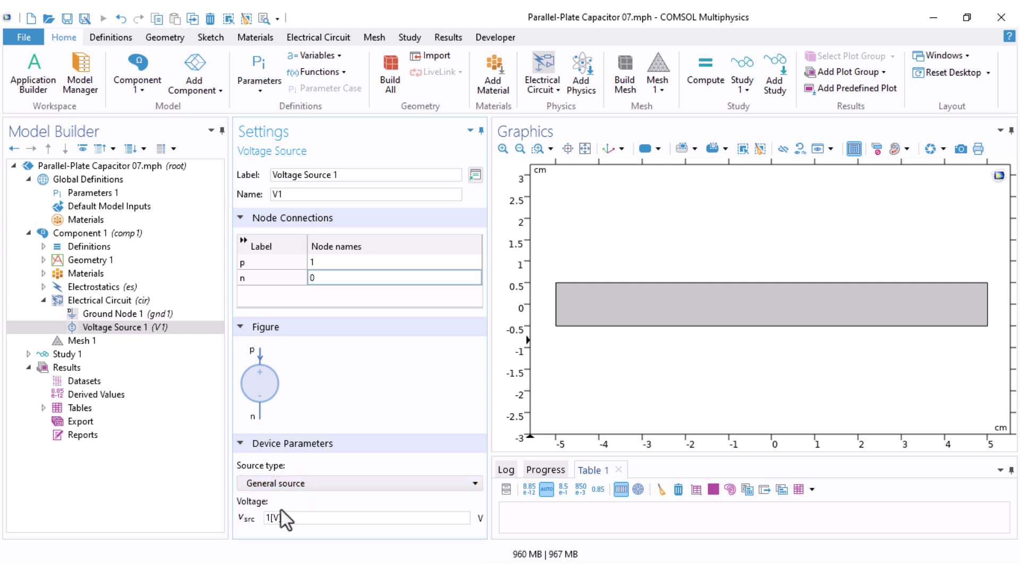
{"action": "left_click", "coordinate": [269, 518]}
{"action": "type", "text": "000"}
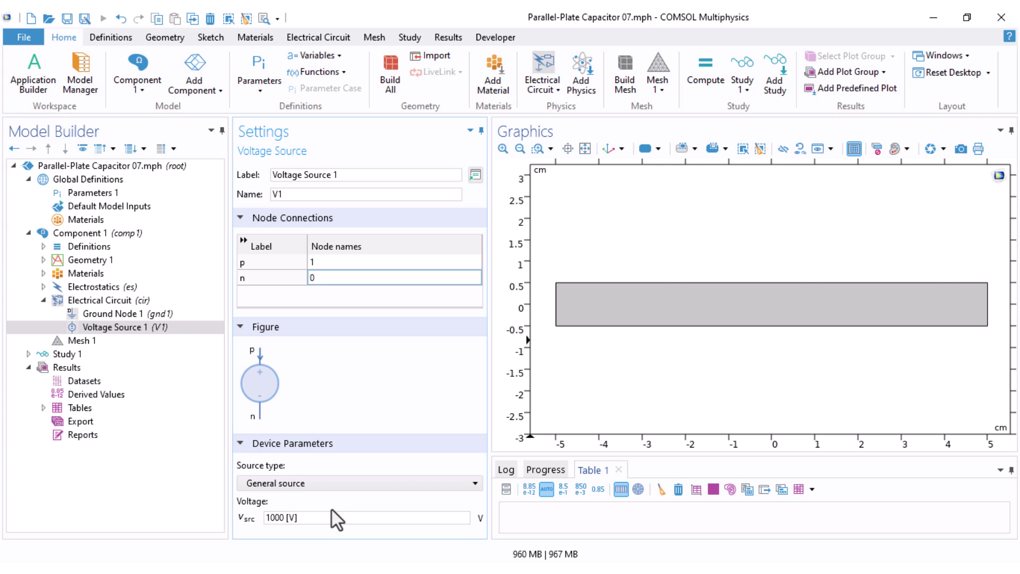
{"action": "left_click", "coordinate": [355, 397]}
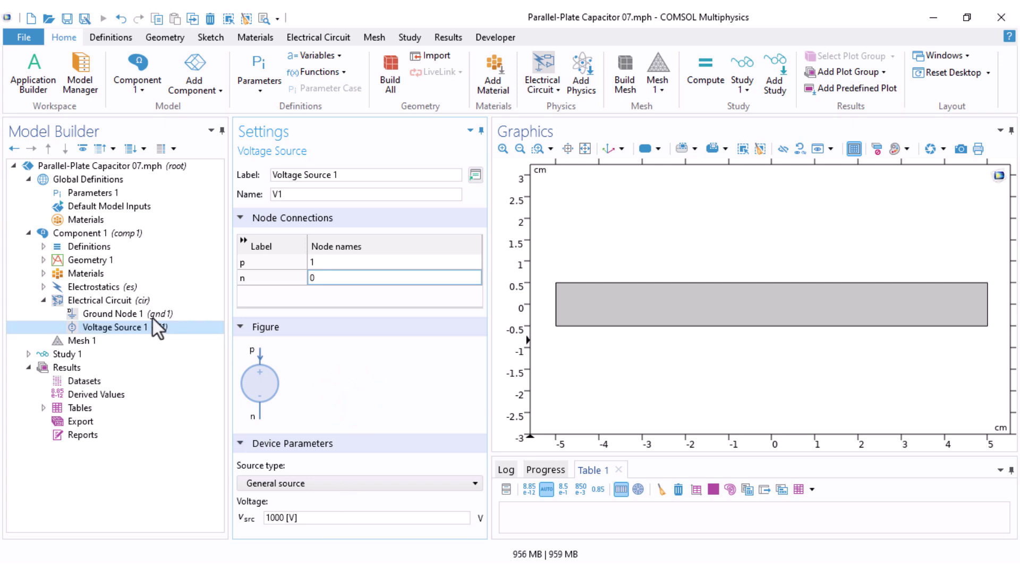
Add a resistor to the electrical circuit between nodes 1 and 2 with a resistance of 10000 Ω
{"action": "right_click", "coordinate": [76, 301]}
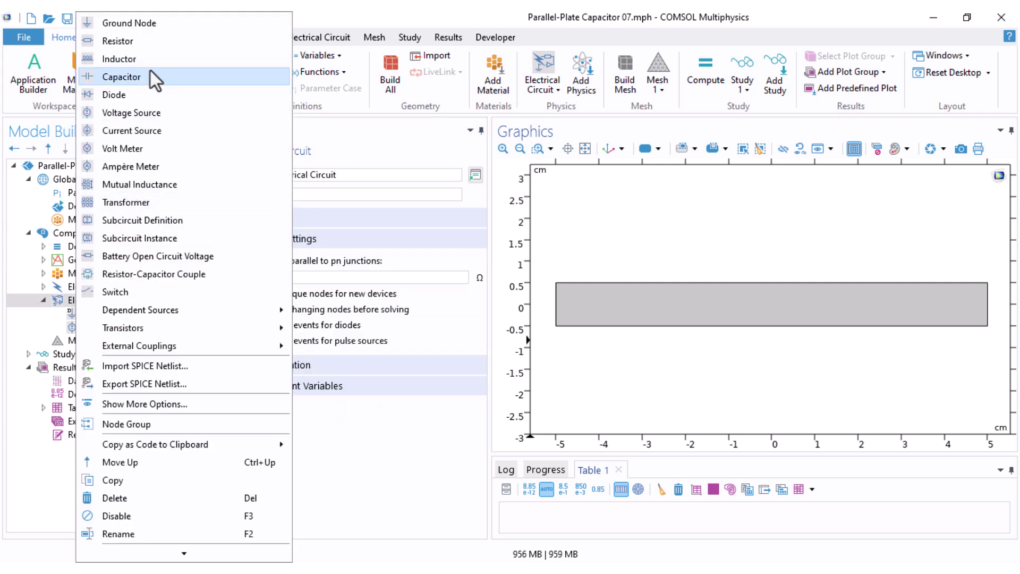
{"action": "left_click", "coordinate": [141, 44]}
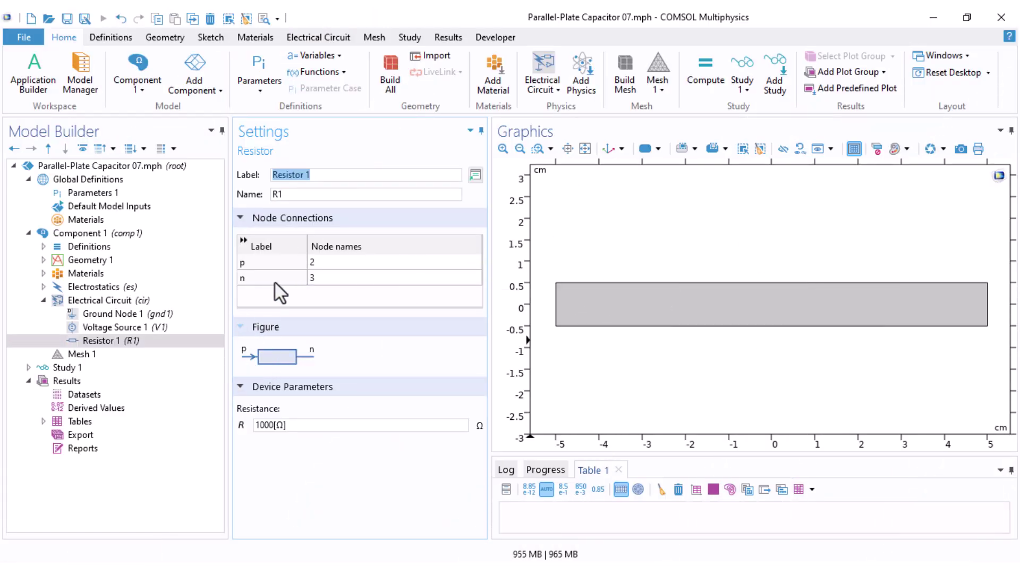
{"action": "left_click", "coordinate": [330, 262]}
{"action": "type", "text": "1"}
{"action": "key", "text": "Tab"}
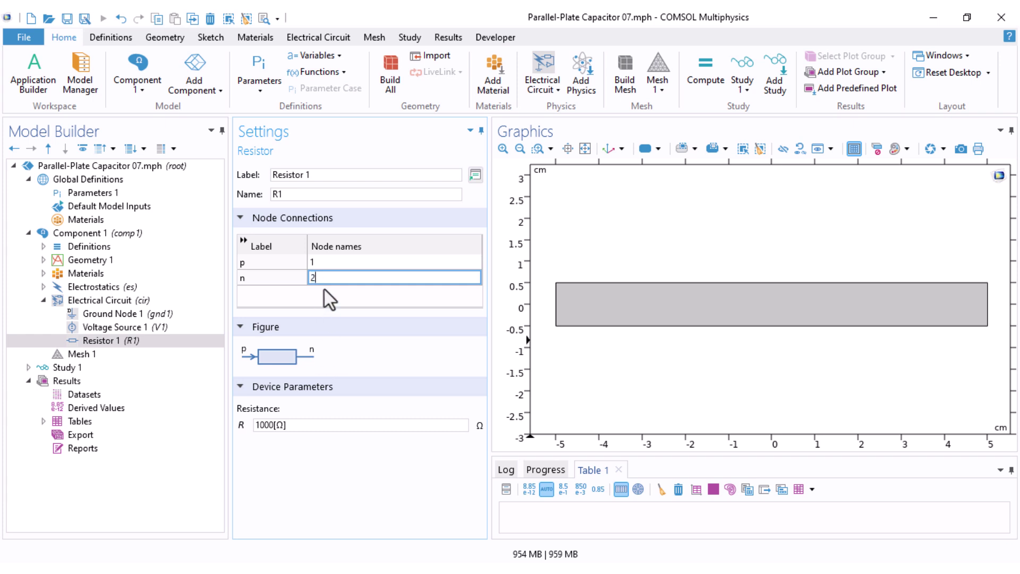
{"action": "key", "text": "Return"}
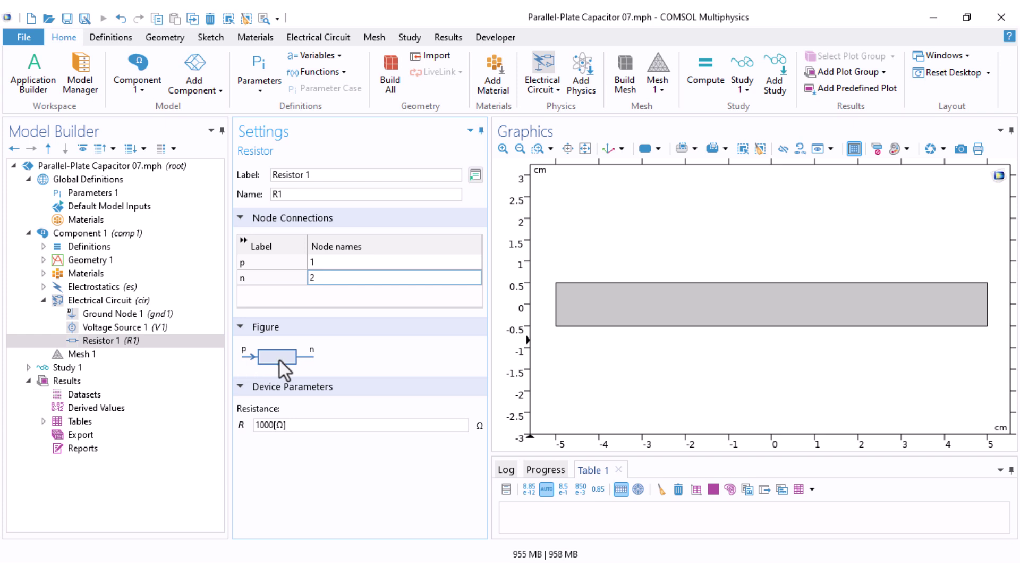
{"action": "left_click", "coordinate": [273, 425]}
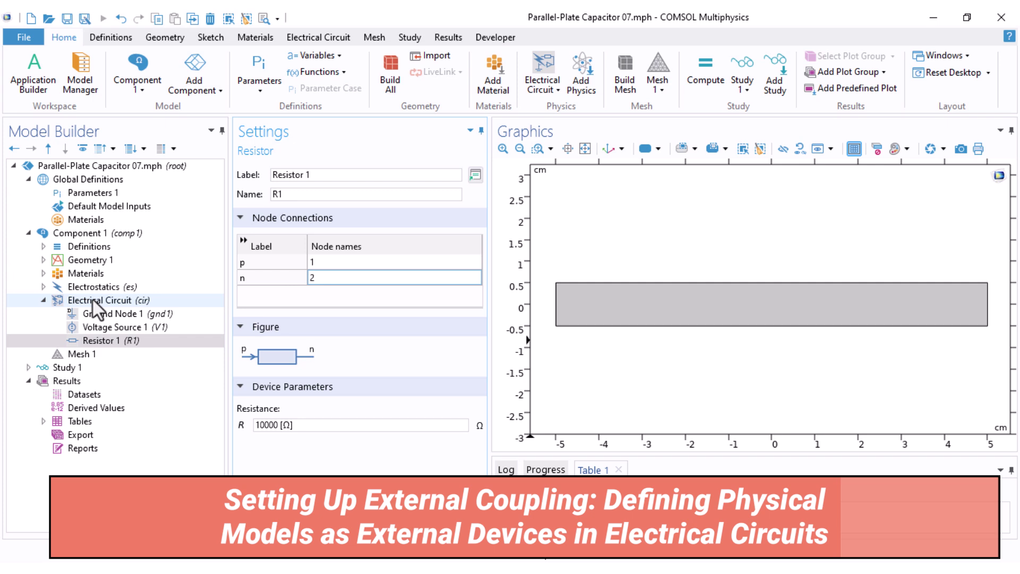
Set the terminal type of the Electrostatics Terminal 1 boundary to Circuit and read its coupling hint in full
{"action": "left_click", "coordinate": [45, 287]}
{"action": "left_click", "coordinate": [96, 367]}
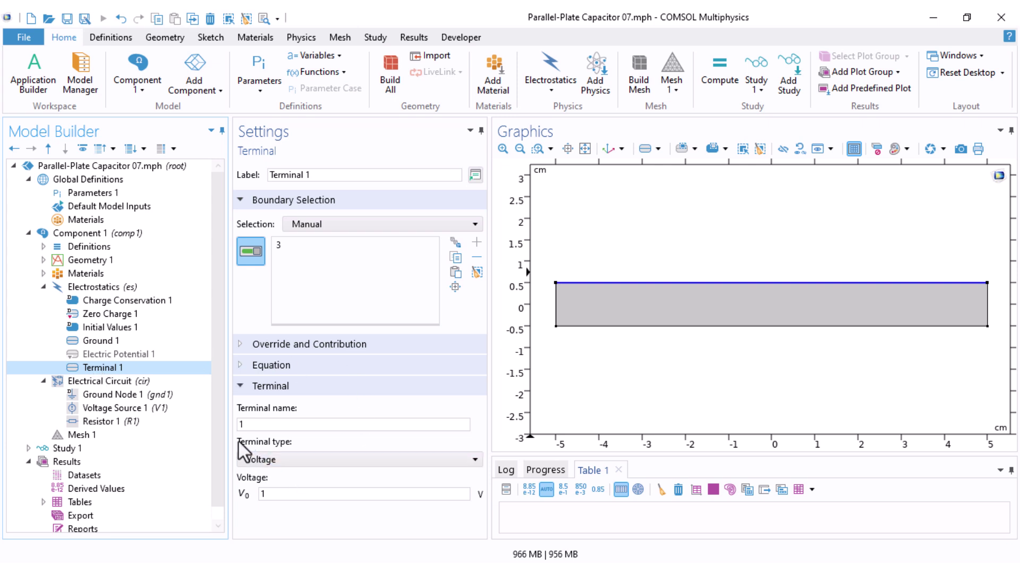
{"action": "left_click", "coordinate": [283, 459]}
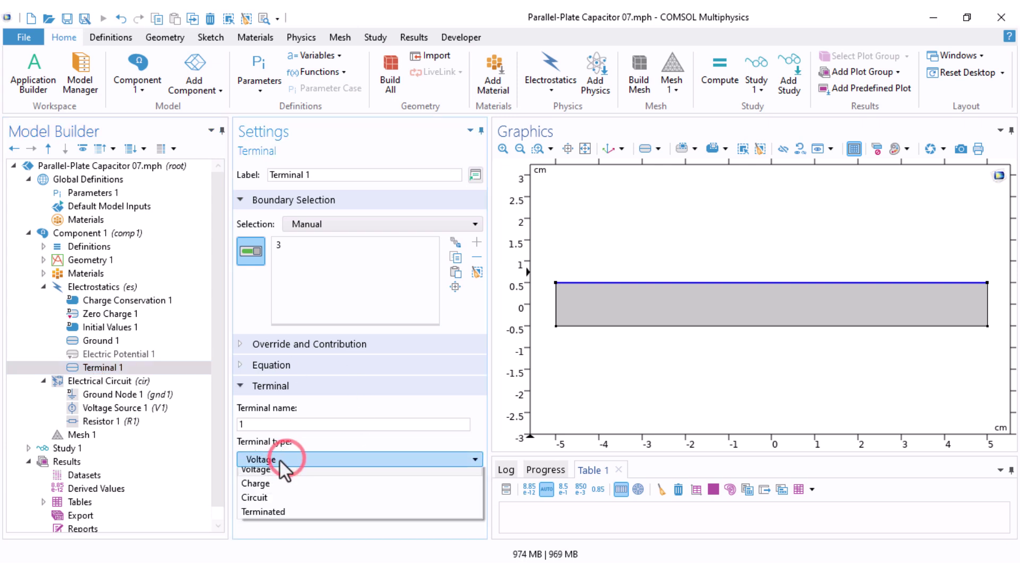
{"action": "left_click", "coordinate": [265, 502]}
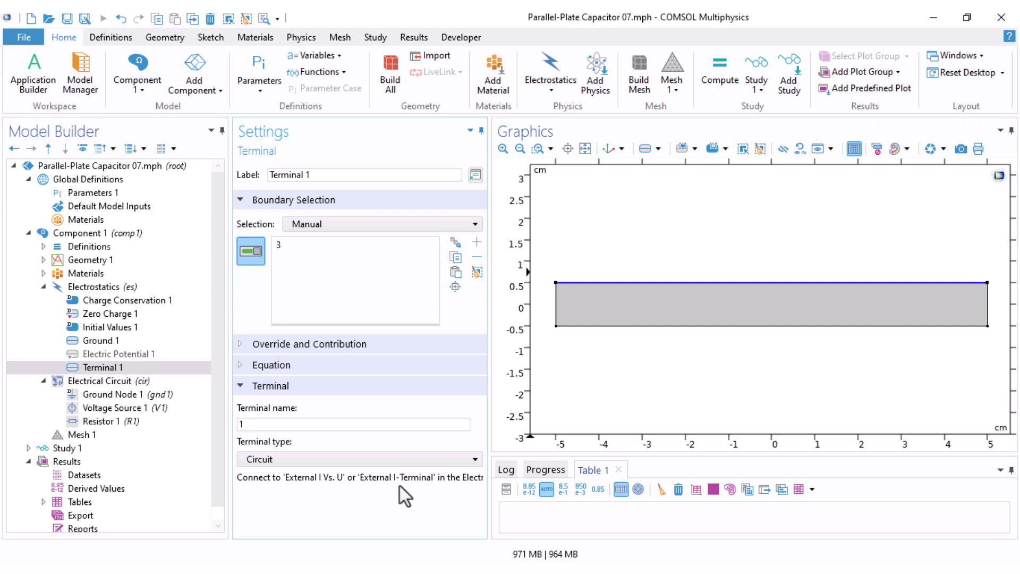
{"action": "left_click_drag", "start_coordinate": [488, 480], "coordinate": [568, 478]}
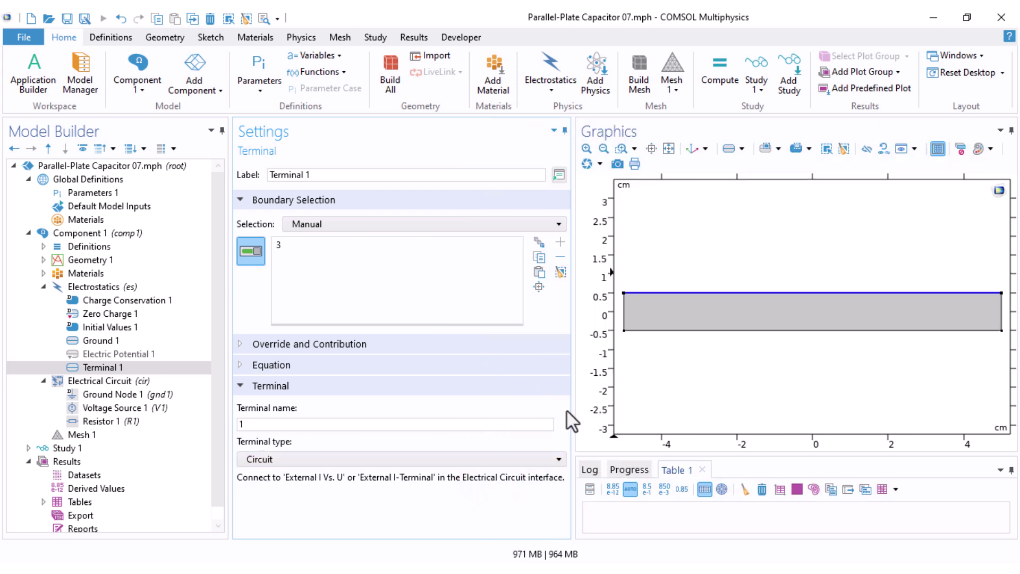
{"action": "left_click_drag", "start_coordinate": [571, 410], "coordinate": [507, 413]}
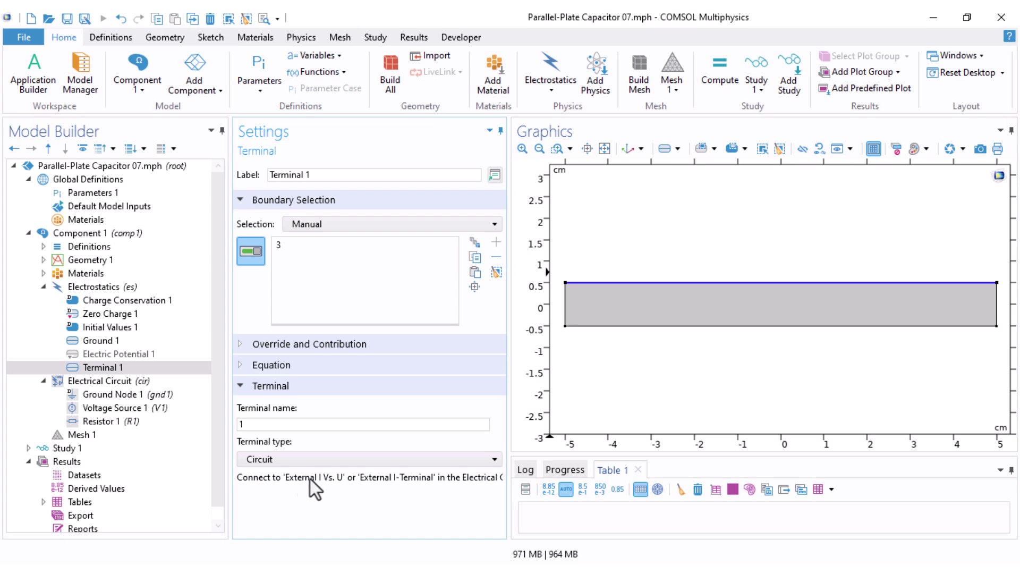
Add an External I vs. U coupling to the circuit between nodes 2 and 0, with Terminal voltage (es/term1) as its electric potential
{"action": "left_click", "coordinate": [80, 380]}
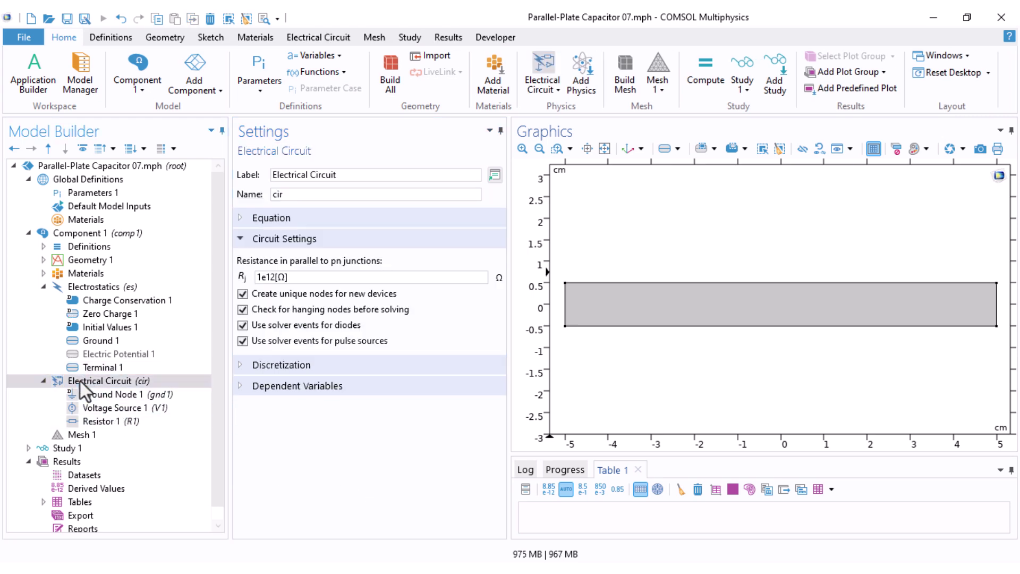
{"action": "right_click", "coordinate": [80, 382]}
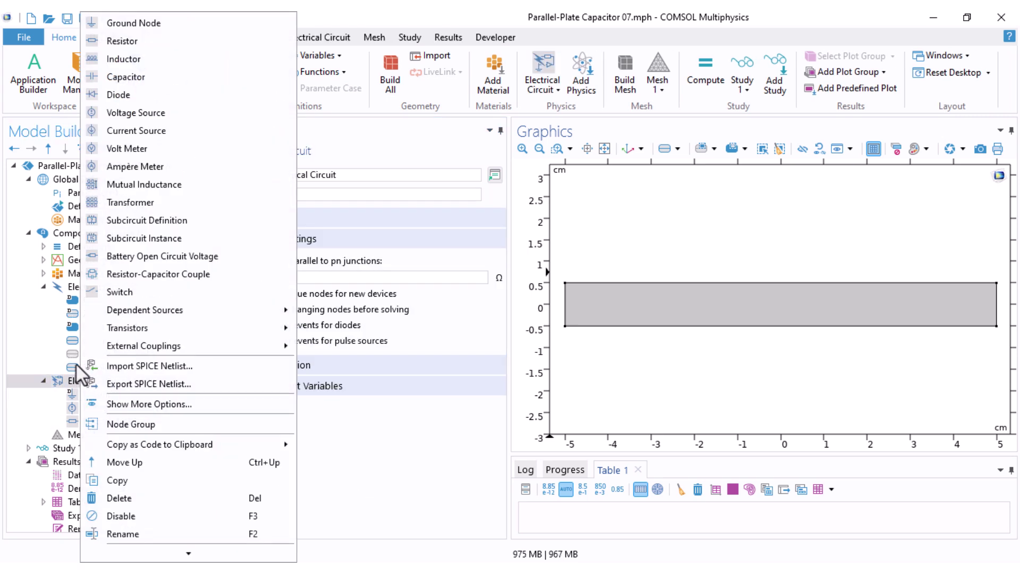
{"action": "mouse_move", "coordinate": [148, 346]}
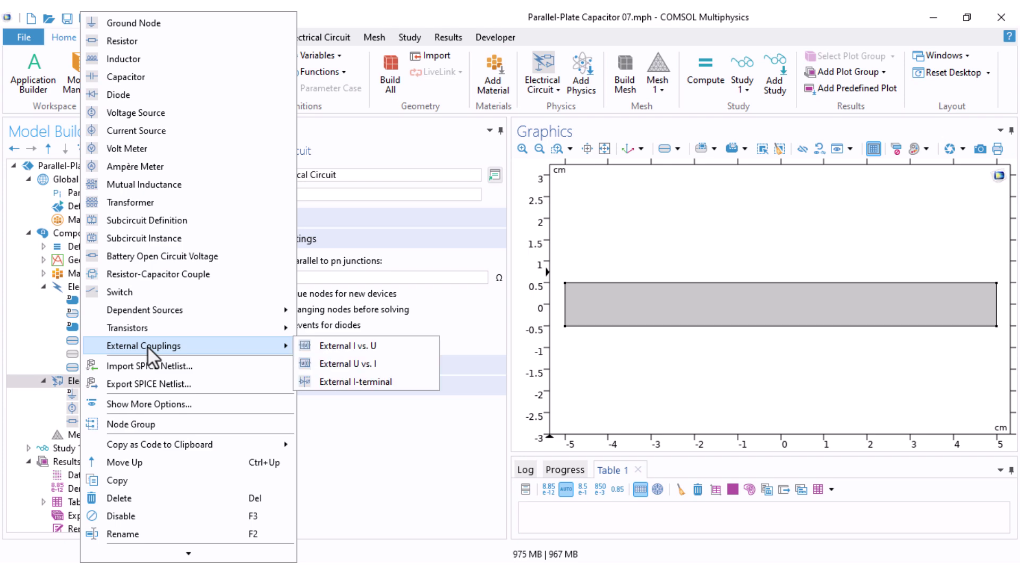
{"action": "left_click", "coordinate": [355, 346]}
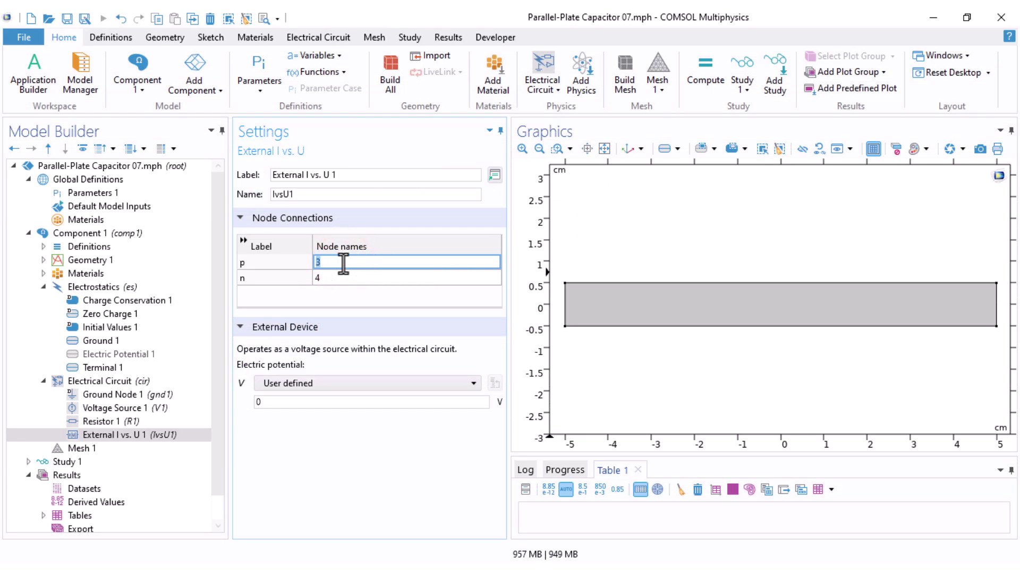
{"action": "type", "text": "2"}
{"action": "left_click", "coordinate": [332, 279]}
{"action": "type", "text": "0"}
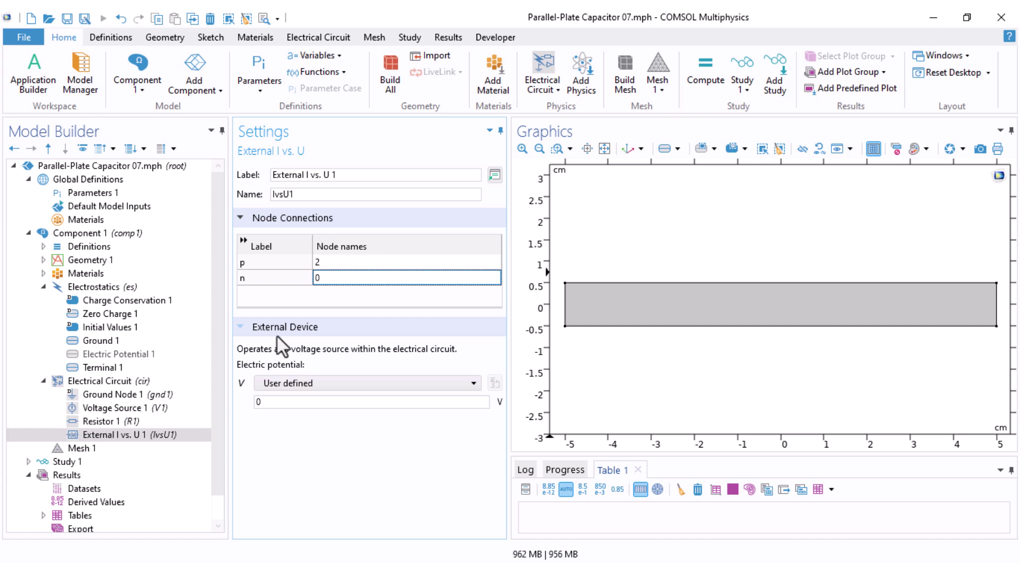
{"action": "left_click", "coordinate": [325, 381]}
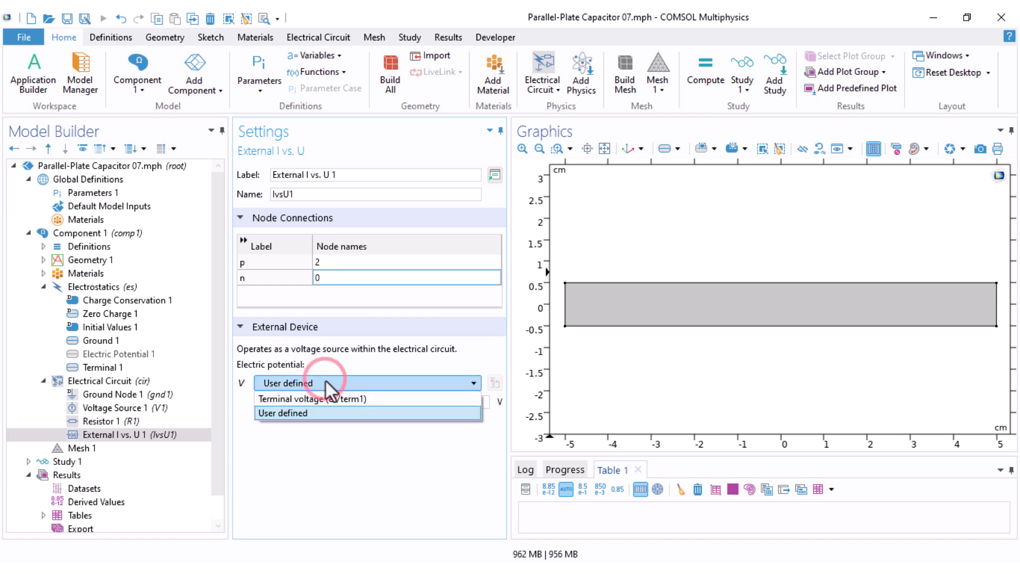
{"action": "left_click", "coordinate": [282, 398]}
Try the Charge type on Terminal 1 and check which electric potential options the External I vs. U coupling offers
{"action": "left_click", "coordinate": [99, 367]}
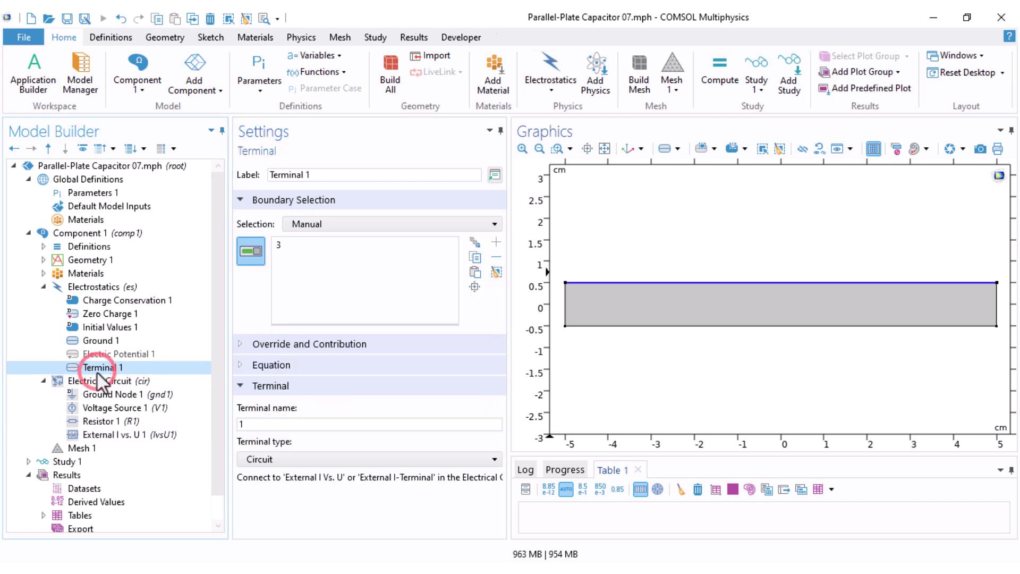
{"action": "left_click", "coordinate": [278, 460]}
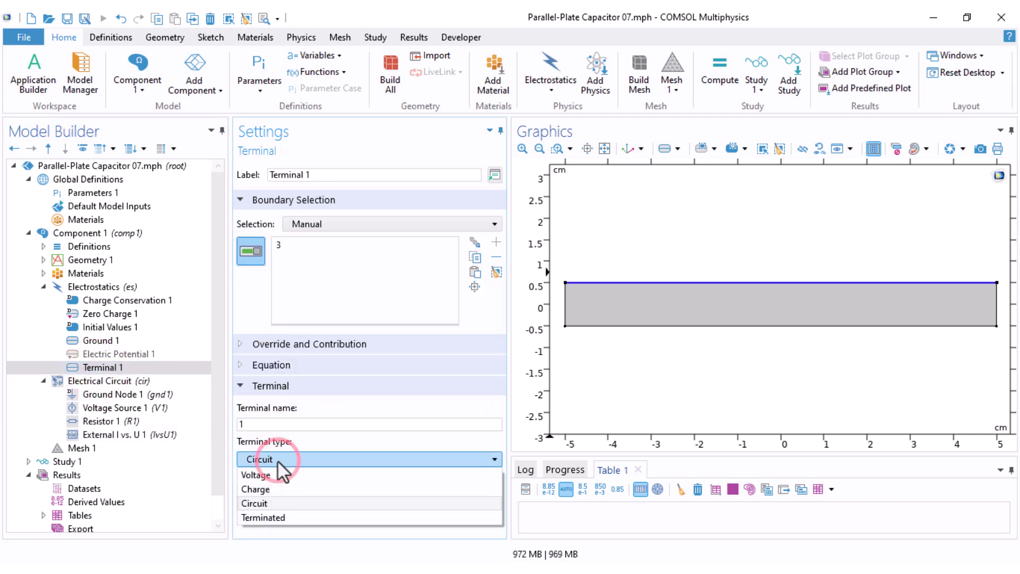
{"action": "left_click", "coordinate": [266, 489]}
{"action": "left_click", "coordinate": [128, 434]}
{"action": "left_click", "coordinate": [301, 384]}
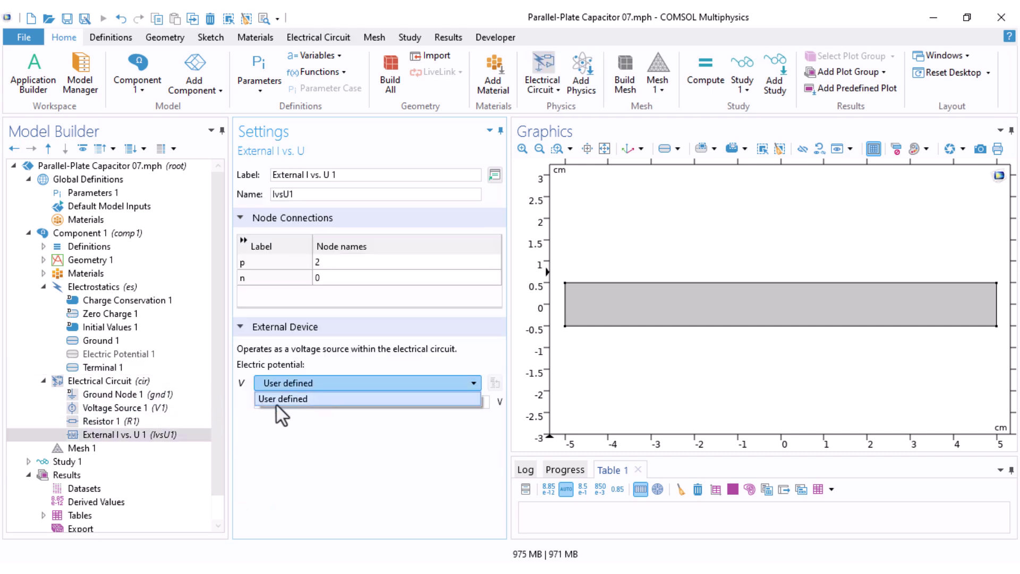
{"action": "left_click", "coordinate": [276, 398]}
Set Terminal 1 back to the Circuit type and reselect Terminal voltage (es/term1) for the External I vs. U coupling
{"action": "left_click", "coordinate": [132, 367]}
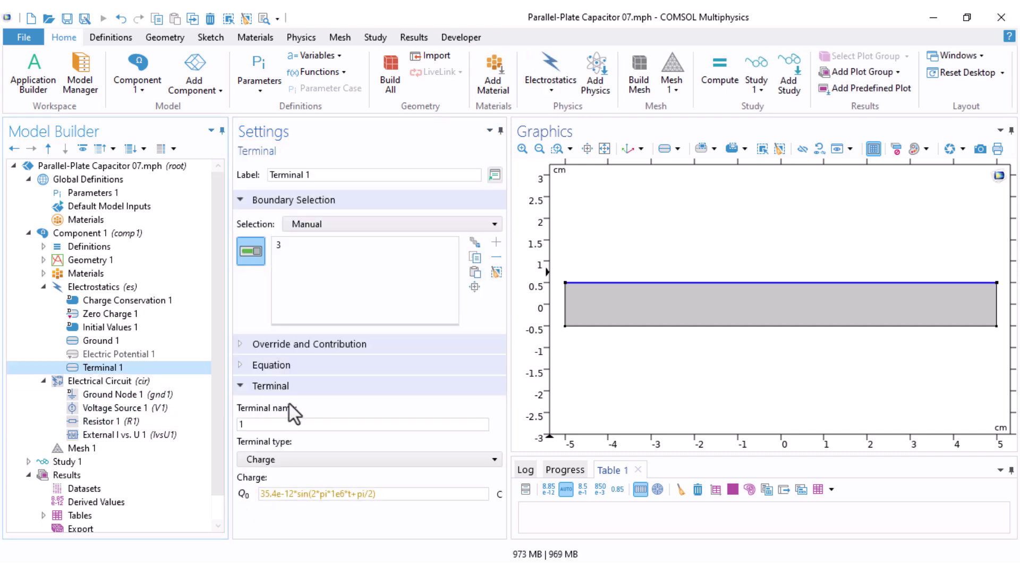
{"action": "left_click", "coordinate": [288, 458]}
{"action": "left_click", "coordinate": [282, 503]}
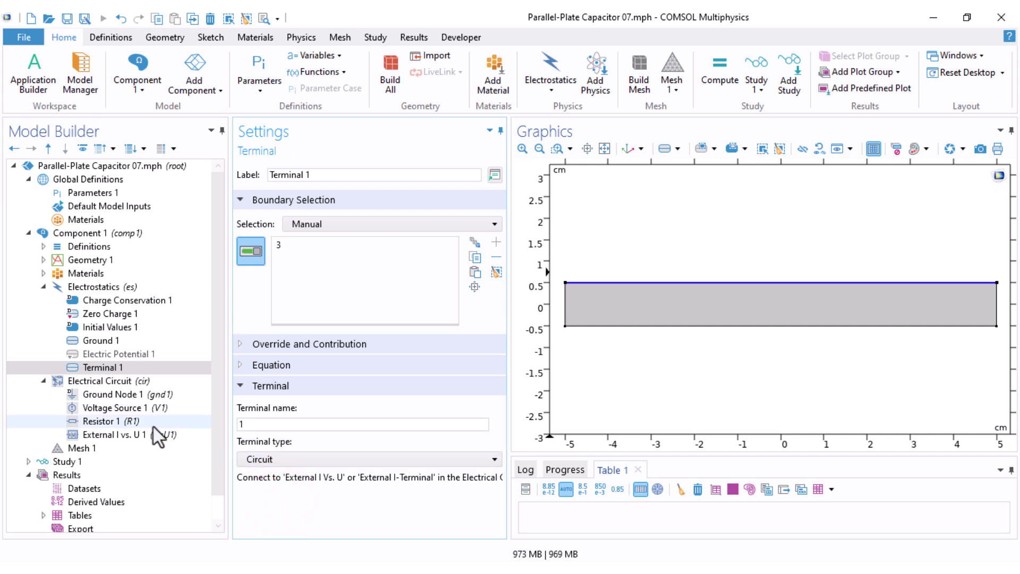
{"action": "left_click", "coordinate": [181, 433]}
{"action": "left_click", "coordinate": [294, 385]}
{"action": "left_click", "coordinate": [294, 400]}
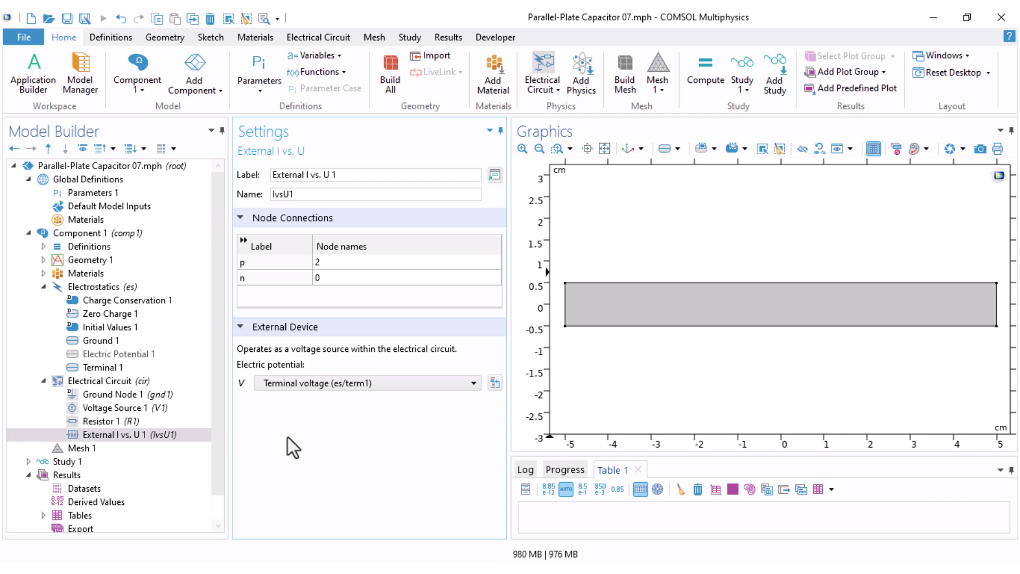
Set the physics-controlled mesh element size to Extremely fine and build the mesh
{"action": "left_click", "coordinate": [63, 313]}
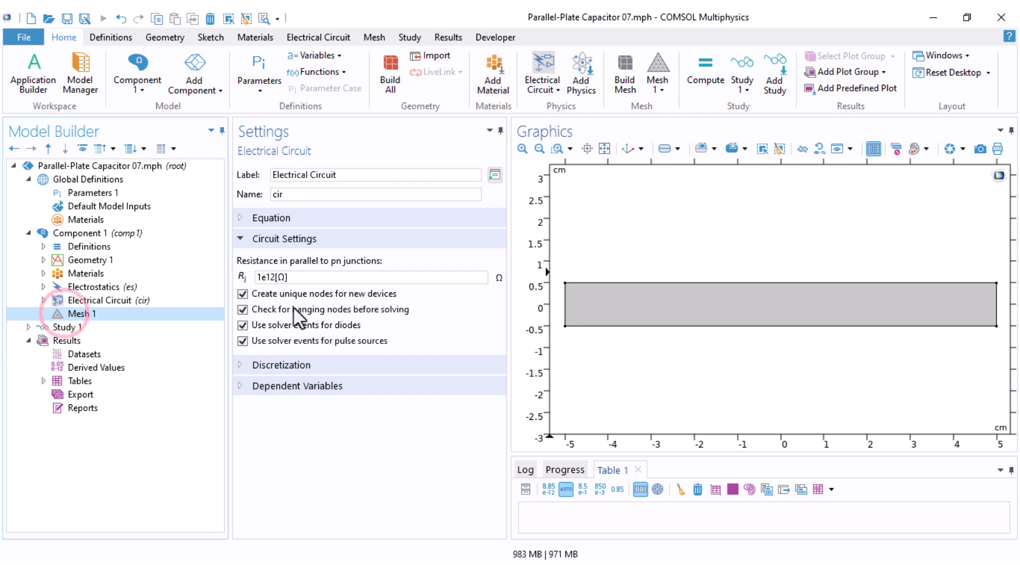
{"action": "left_click", "coordinate": [351, 304]}
{"action": "left_click", "coordinate": [337, 321]}
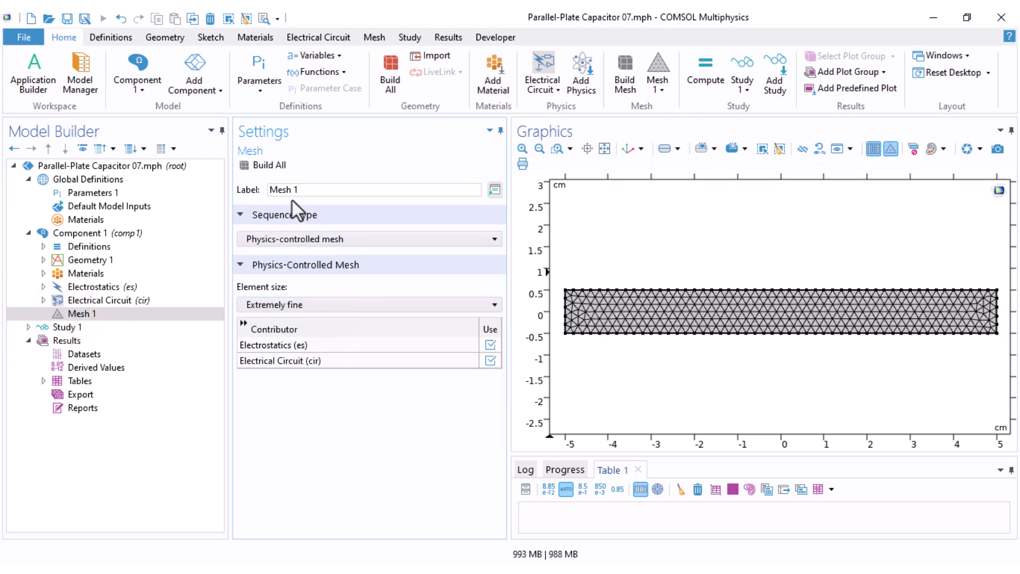
{"action": "left_click", "coordinate": [269, 171]}
Disable the Frequency Domain step of Study 1 and enable the Time Dependent step
{"action": "left_click", "coordinate": [26, 328]}
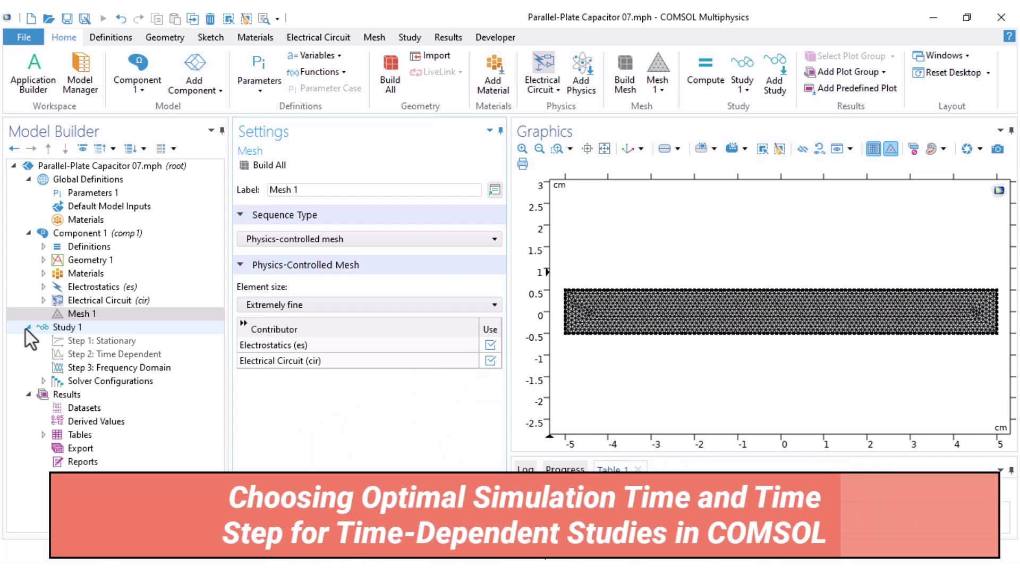
{"action": "right_click", "coordinate": [87, 367]}
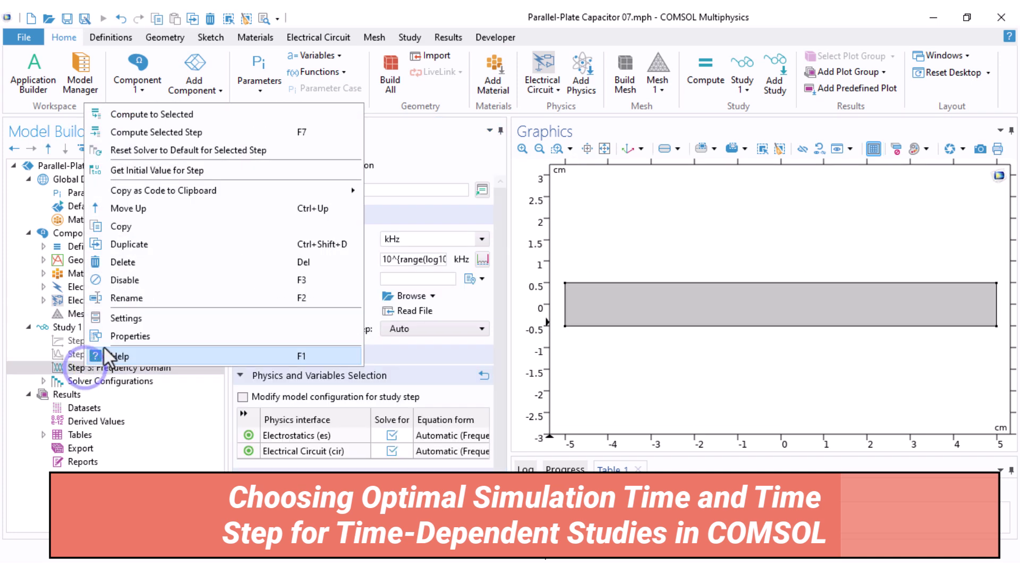
{"action": "left_click", "coordinate": [128, 281]}
{"action": "left_click", "coordinate": [96, 353]}
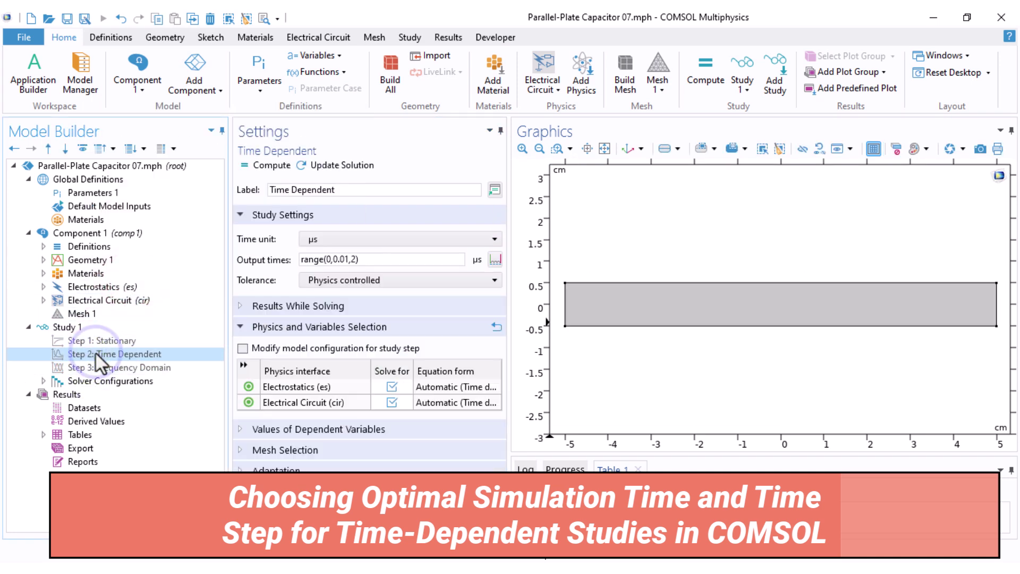
{"action": "right_click", "coordinate": [96, 352]}
{"action": "left_click", "coordinate": [137, 263]}
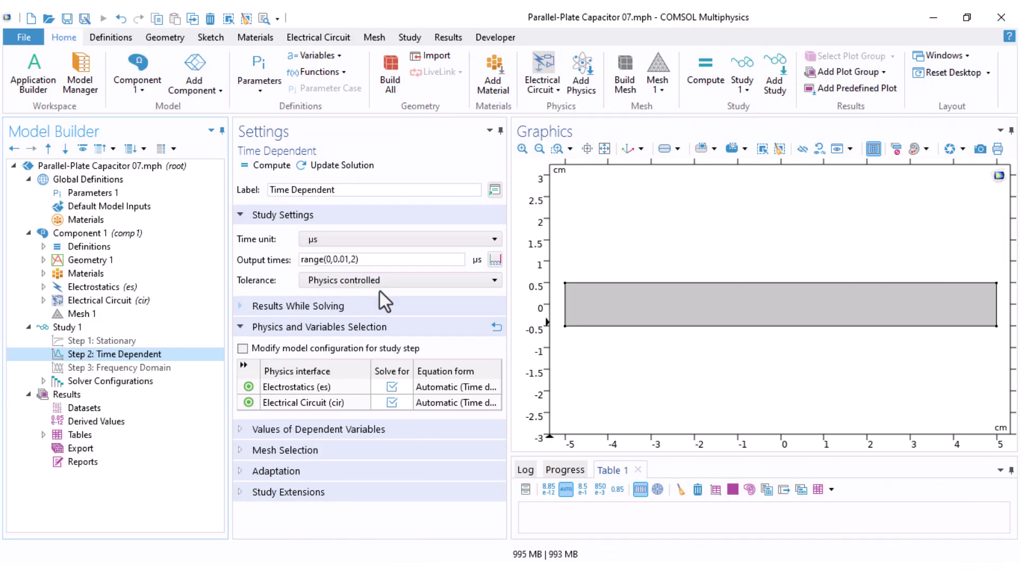
Set the Time Dependent step's time unit to ns and its output times from 0 to 2000 ns in steps of 50 ns
{"action": "left_click", "coordinate": [459, 240]}
{"action": "left_click", "coordinate": [414, 256]}
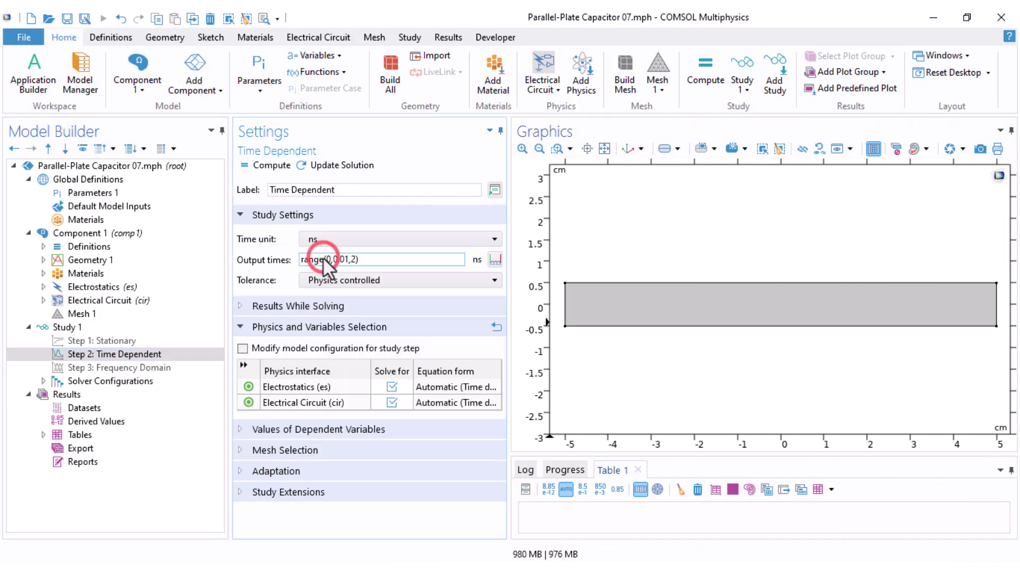
{"action": "left_click", "coordinate": [495, 259]}
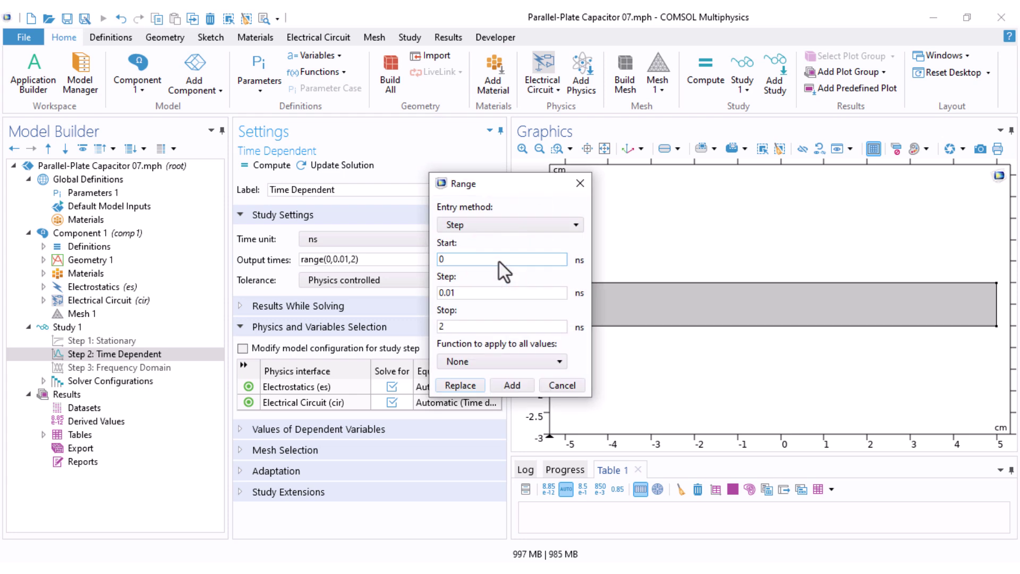
{"action": "double_click", "coordinate": [465, 292]}
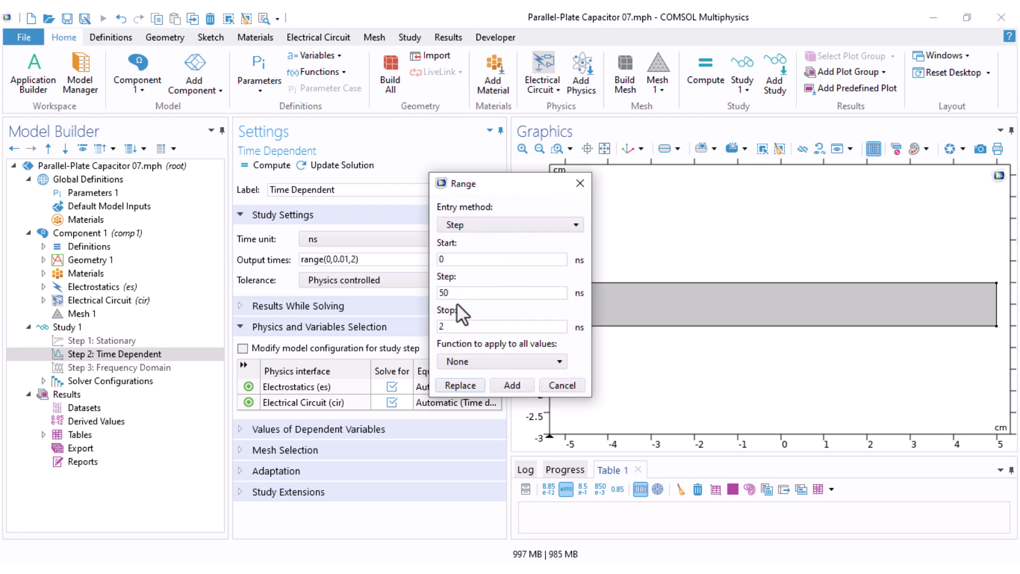
{"action": "double_click", "coordinate": [467, 327]}
{"action": "type", "text": "2000"}
{"action": "left_click", "coordinate": [466, 386]}
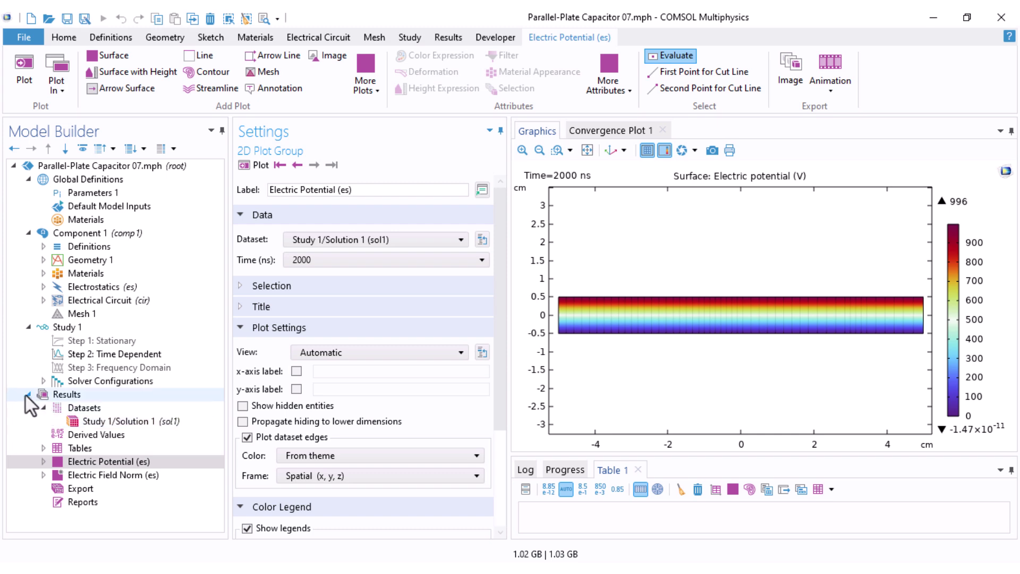
Add a 1D plot group to the results and insert a Global plot in it
{"action": "right_click", "coordinate": [37, 394]}
{"action": "left_click", "coordinate": [124, 301]}
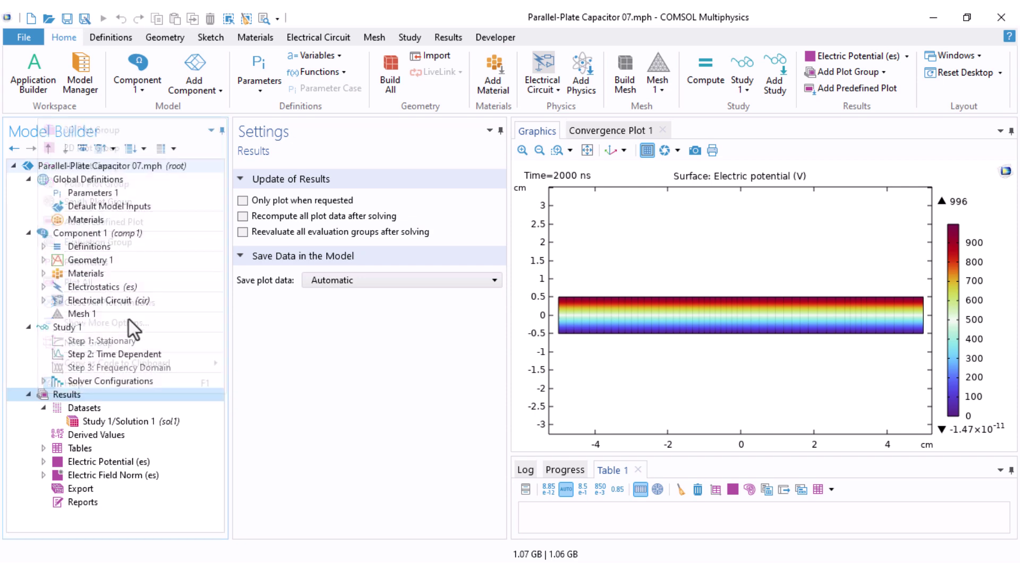
{"action": "right_click", "coordinate": [91, 490]}
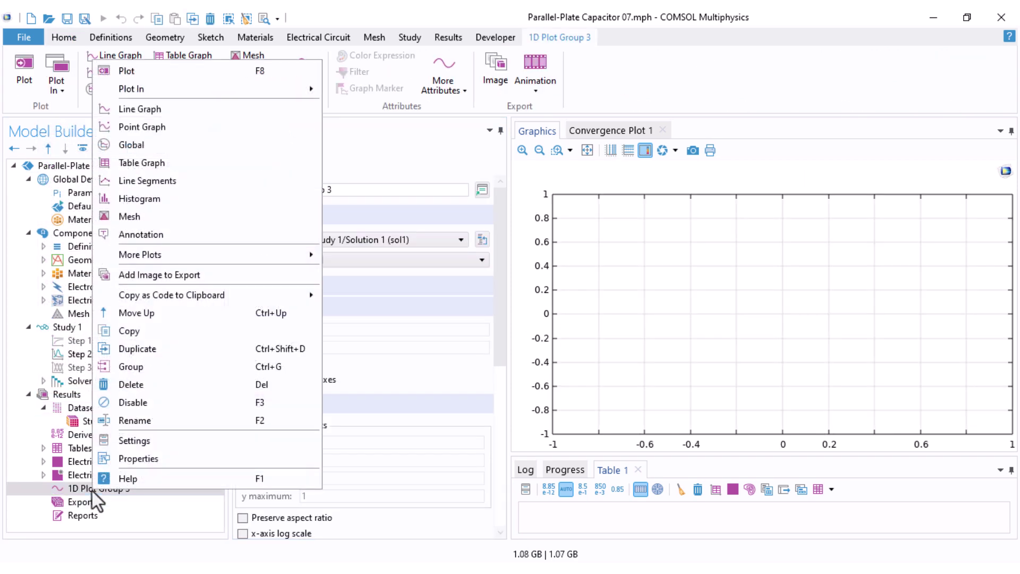
{"action": "left_click", "coordinate": [149, 145]}
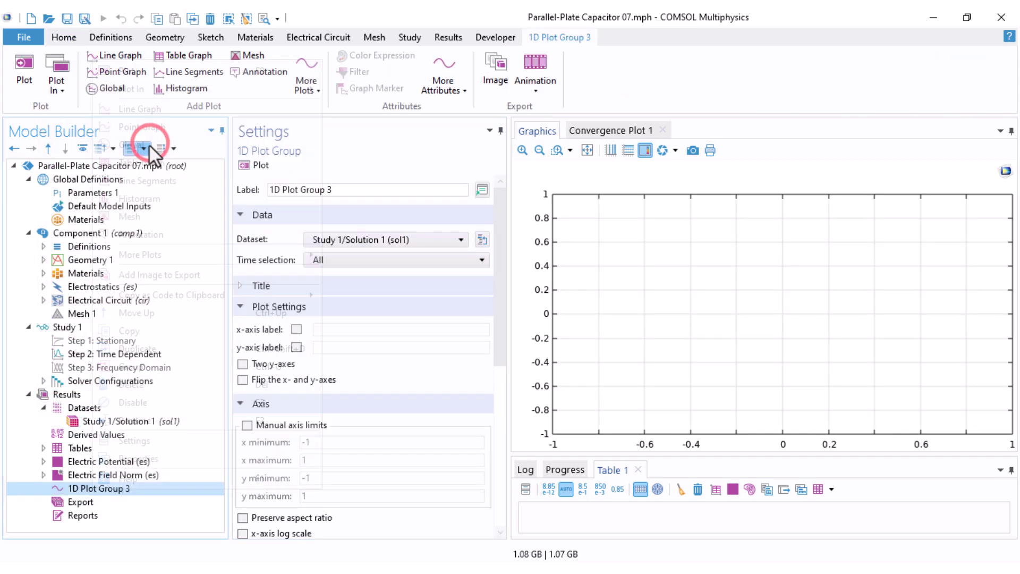
{"action": "scroll", "coordinate": [363, 351], "scroll_direction": "down", "scroll_amount": 5}
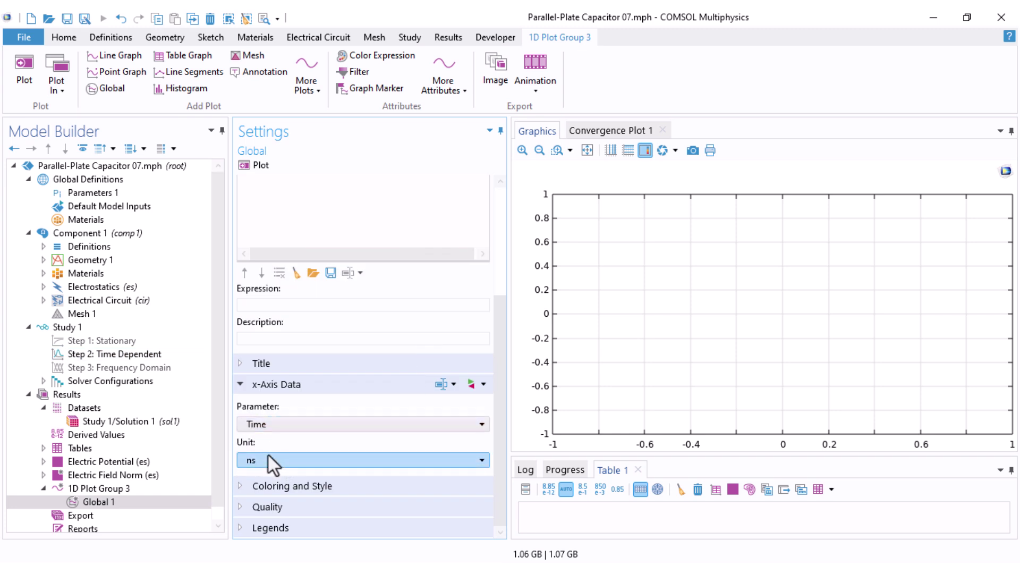
{"action": "scroll", "coordinate": [448, 319], "scroll_direction": "up", "scroll_amount": 3}
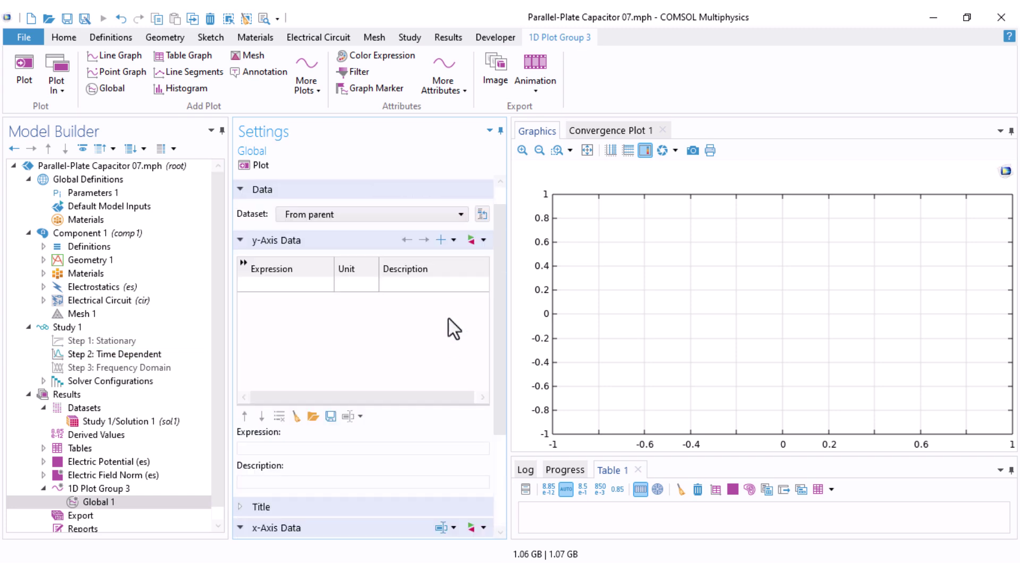
Use the Electrical Circuit node voltage cir.v_2 as the Global plot's y-axis expression and plot it
{"action": "left_click", "coordinate": [473, 243]}
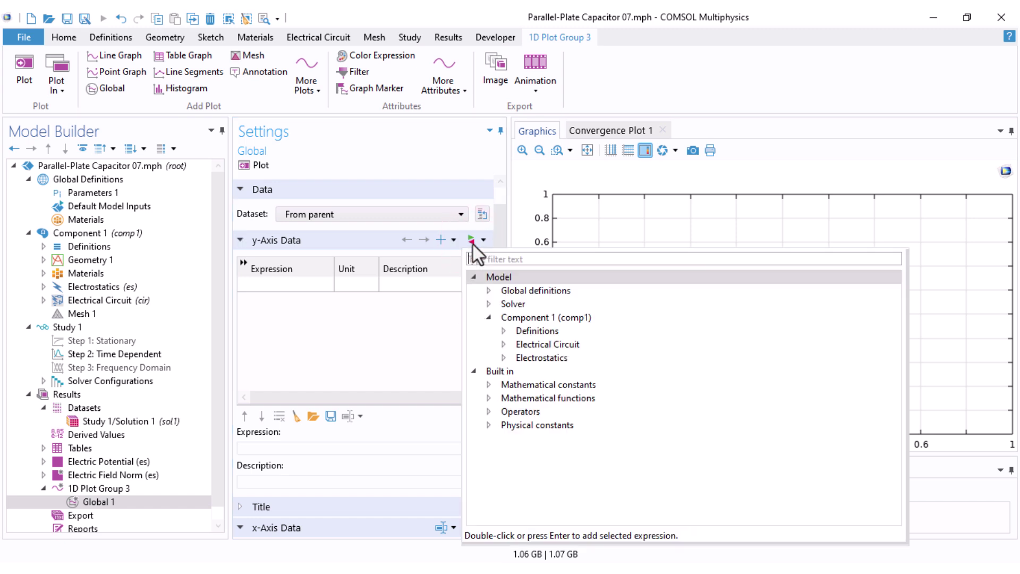
{"action": "left_click", "coordinate": [504, 357]}
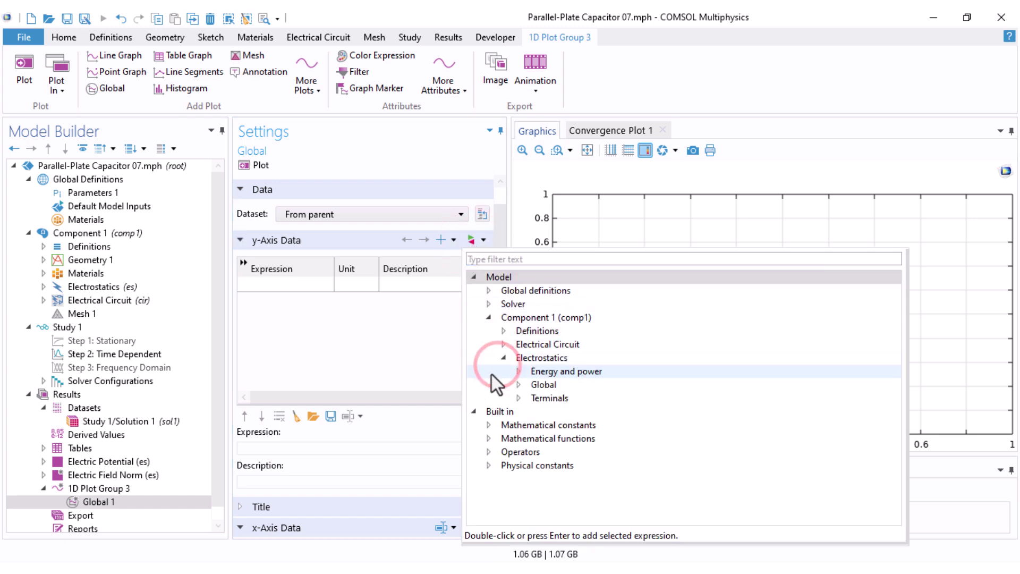
{"action": "left_click", "coordinate": [517, 399]}
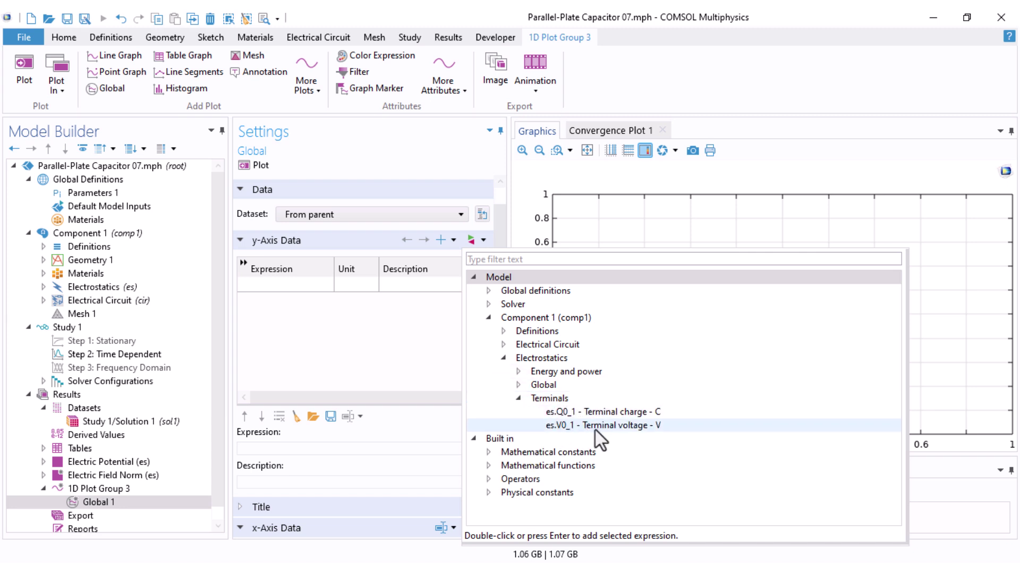
{"action": "left_click", "coordinate": [519, 398]}
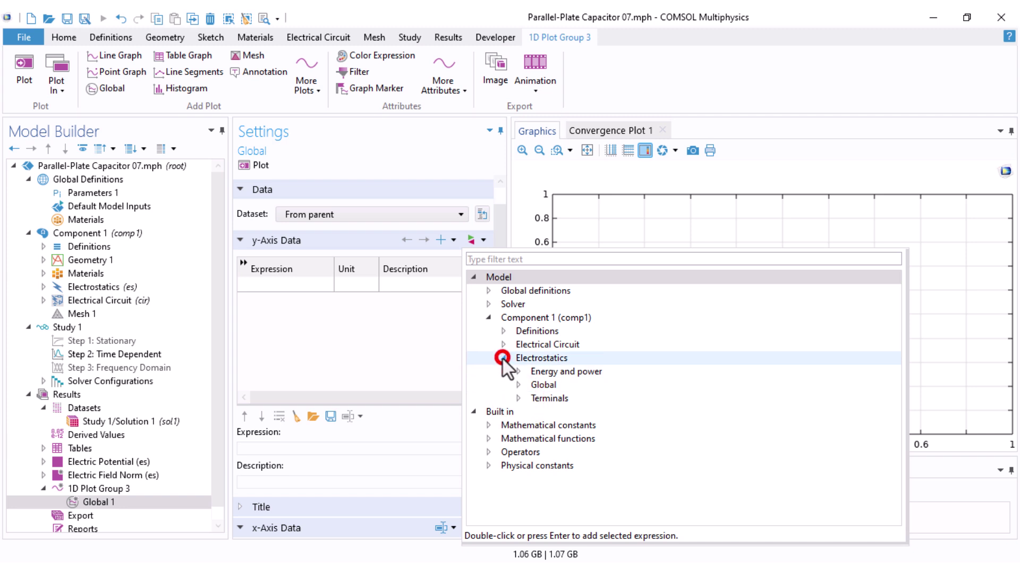
{"action": "left_click", "coordinate": [503, 356]}
{"action": "left_click", "coordinate": [503, 344]}
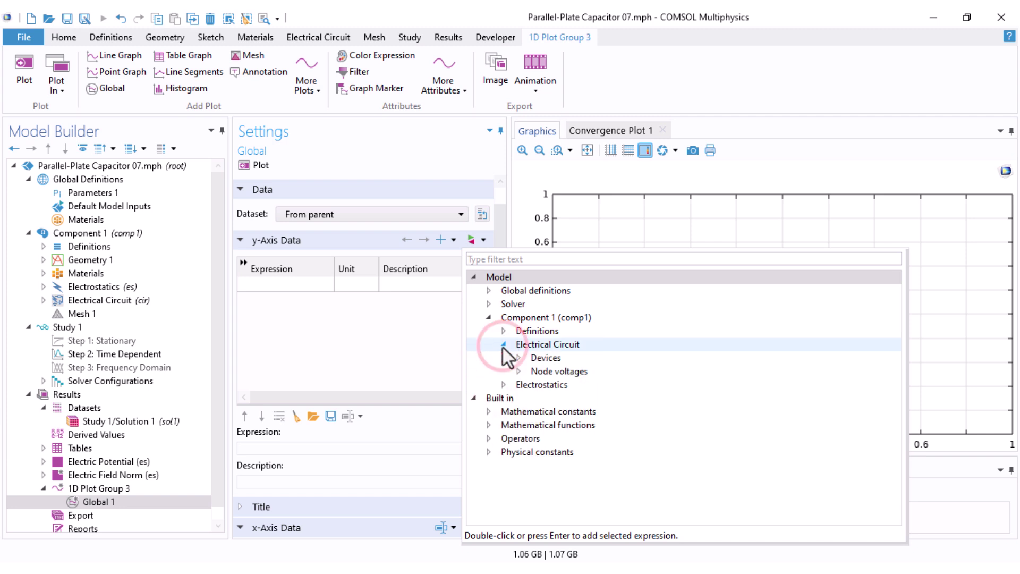
{"action": "left_click", "coordinate": [519, 371]}
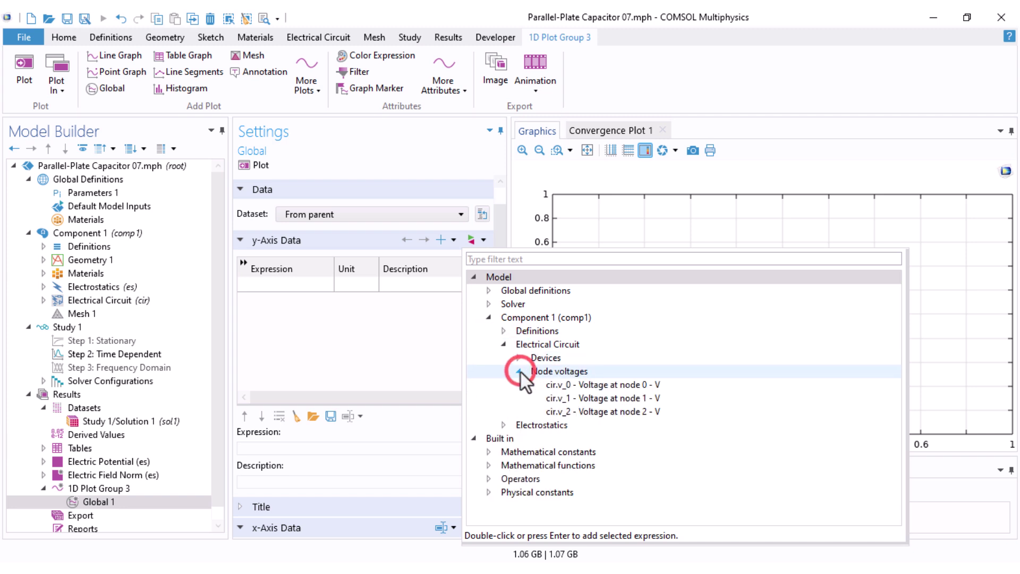
{"action": "double_click", "coordinate": [582, 412]}
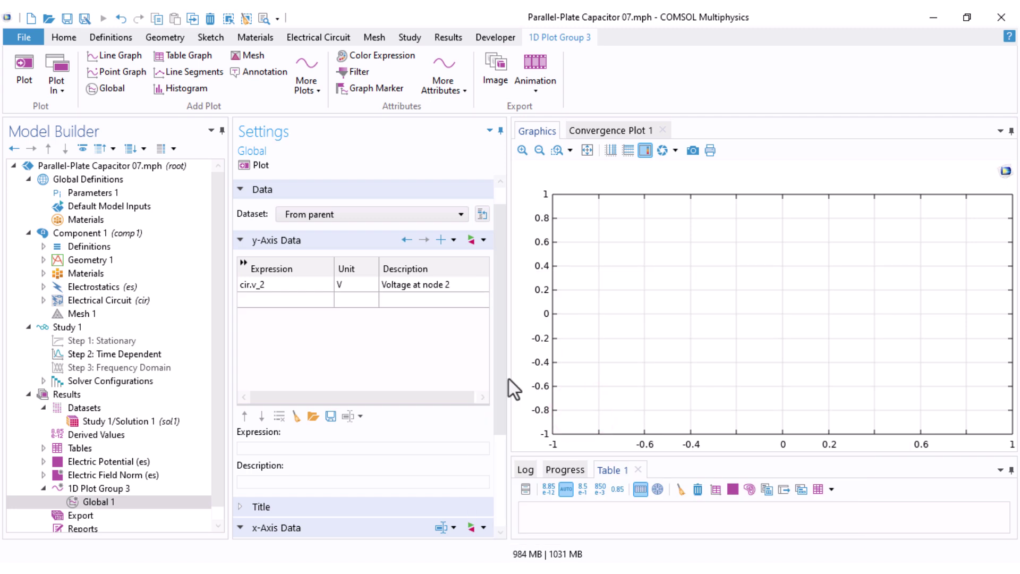
{"action": "left_click", "coordinate": [263, 166]}
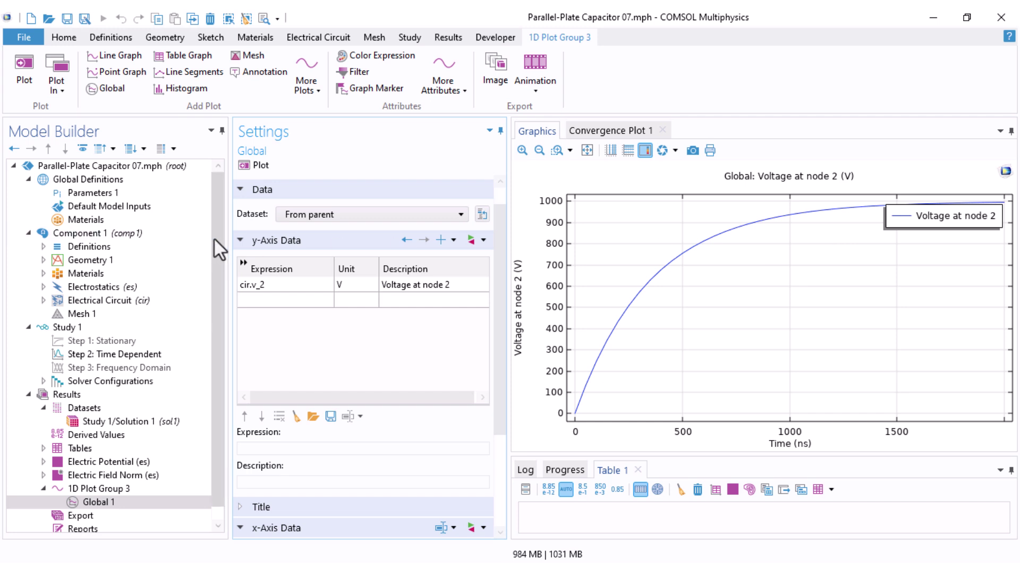
Add a second Global plot to 1D Plot Group 3 with the device current cir.IvsU1_i as its expression
{"action": "left_click_drag", "start_coordinate": [219, 238], "coordinate": [219, 250]}
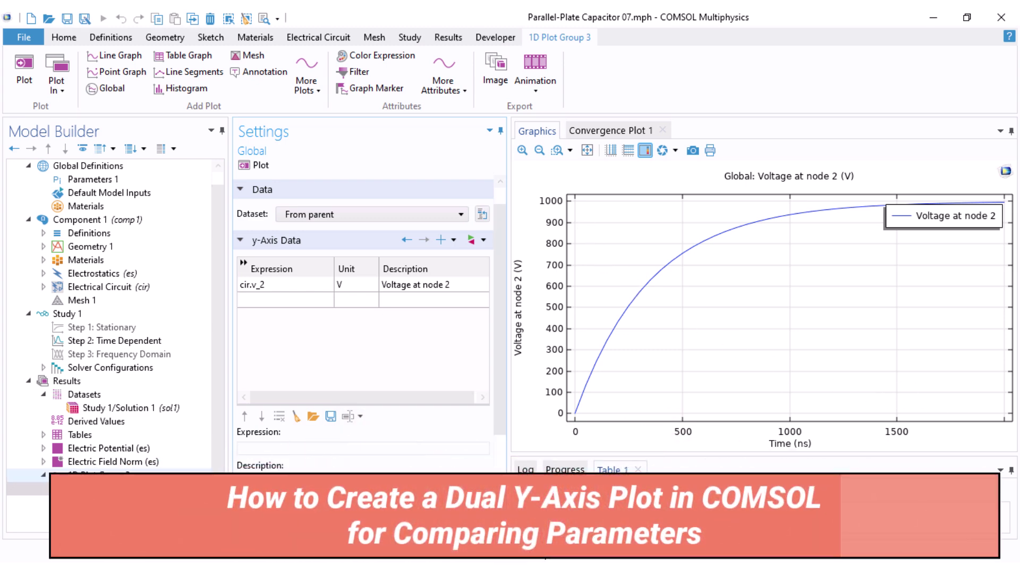
{"action": "right_click", "coordinate": [97, 475]}
{"action": "left_click", "coordinate": [151, 133]}
{"action": "left_click", "coordinate": [477, 256]}
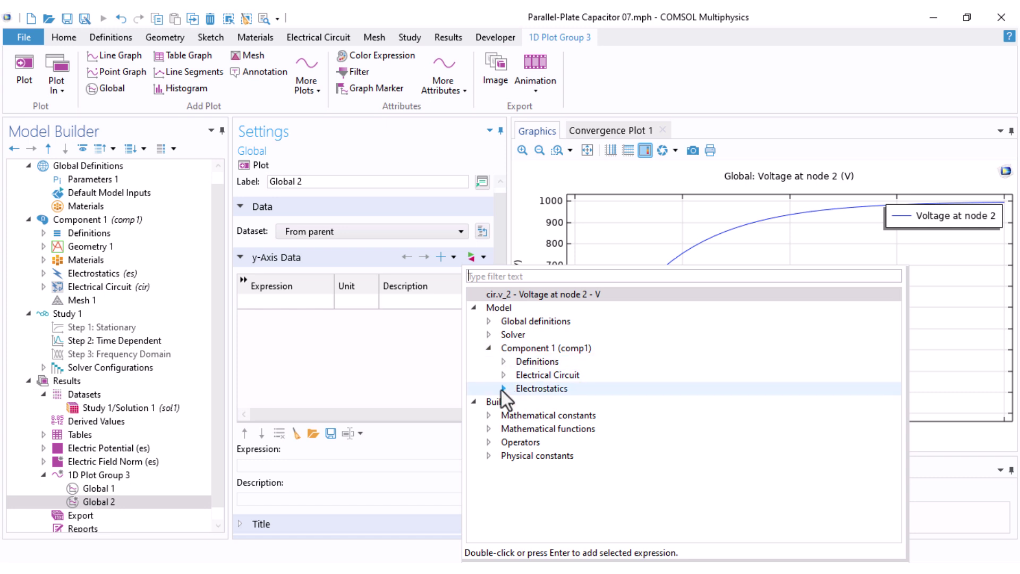
{"action": "left_click", "coordinate": [502, 375]}
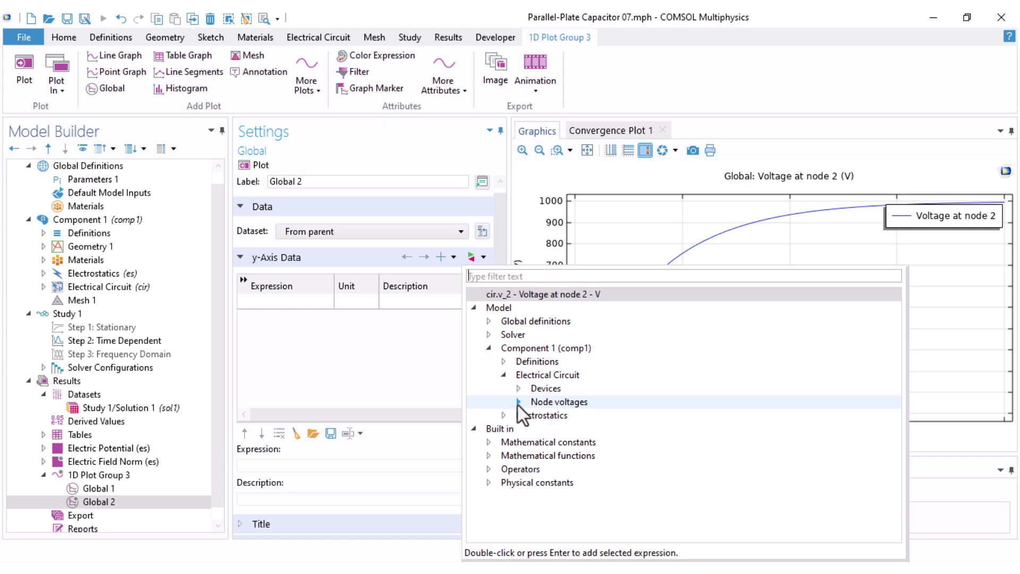
{"action": "left_click", "coordinate": [518, 388]}
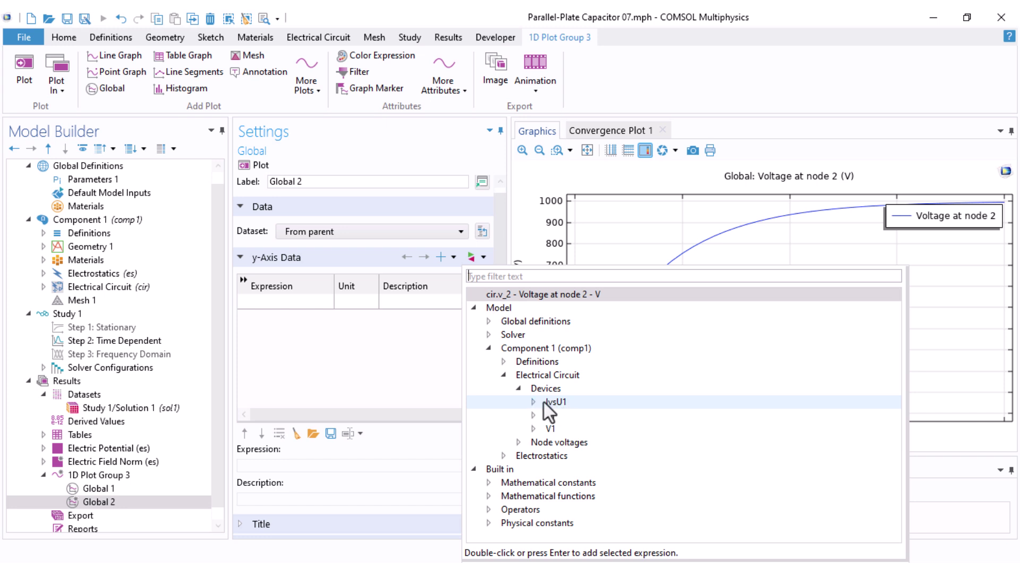
{"action": "left_click", "coordinate": [532, 402]}
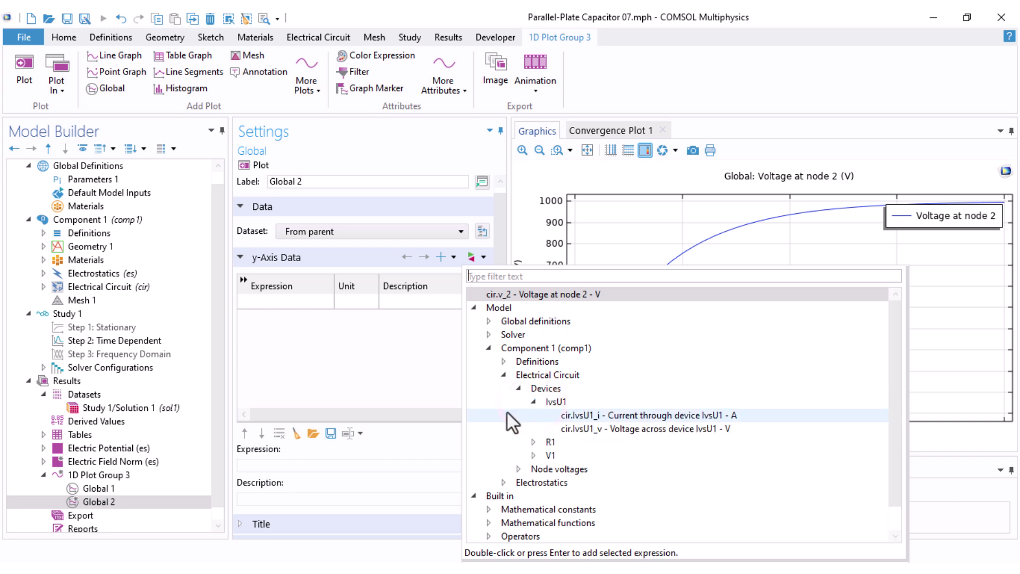
{"action": "double_click", "coordinate": [617, 415]}
Disable Global 1 to view the current curve alone, and enable it again
{"action": "left_click", "coordinate": [105, 486]}
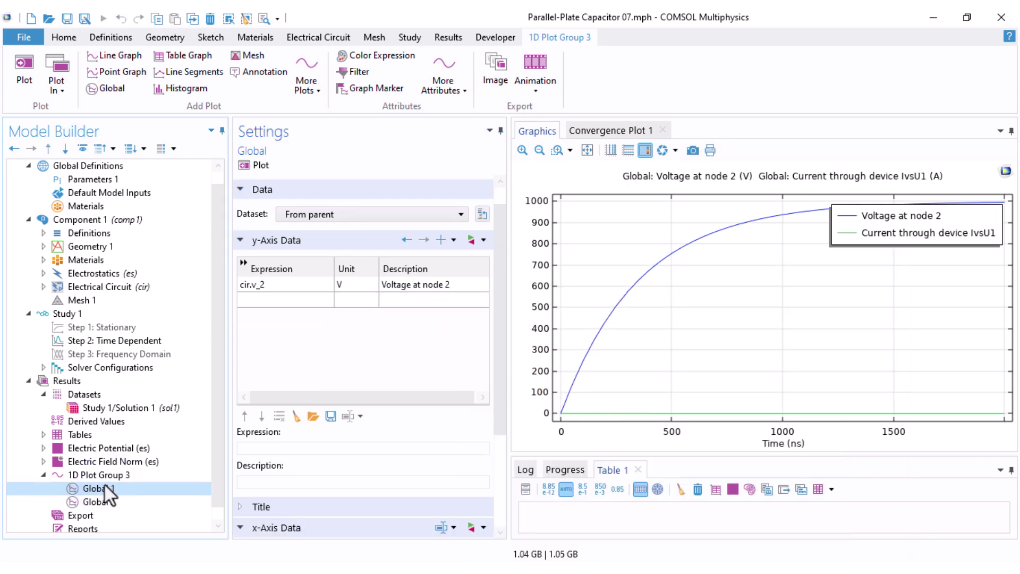
{"action": "right_click", "coordinate": [105, 484]}
{"action": "left_click", "coordinate": [136, 398]}
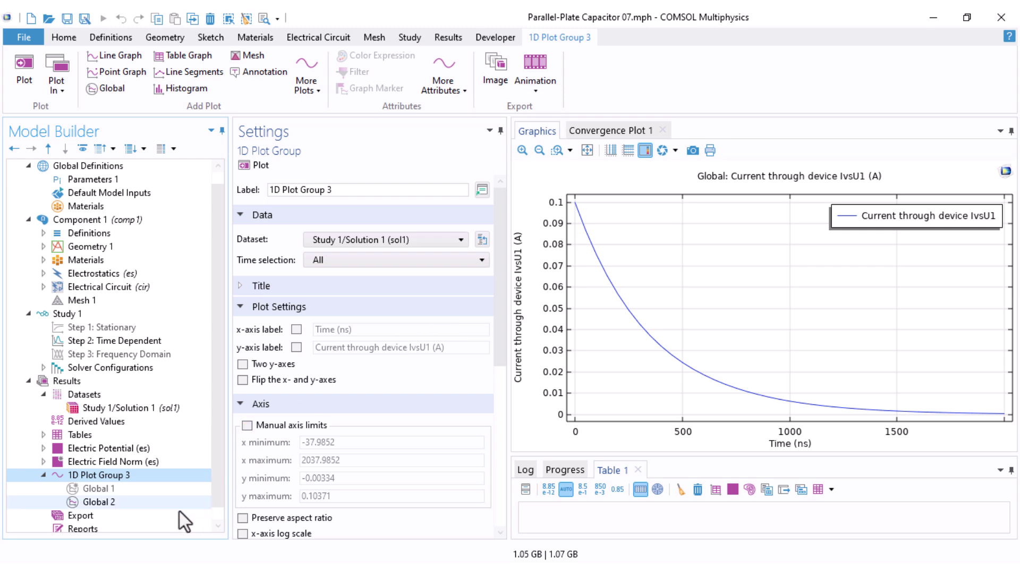
{"action": "left_click", "coordinate": [104, 487]}
{"action": "right_click", "coordinate": [104, 487]}
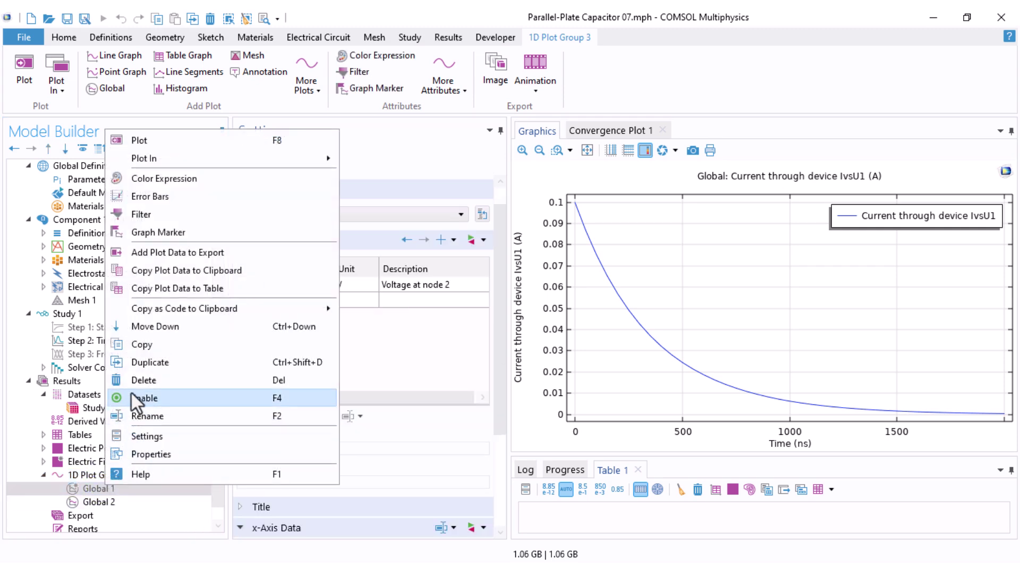
{"action": "left_click", "coordinate": [132, 394]}
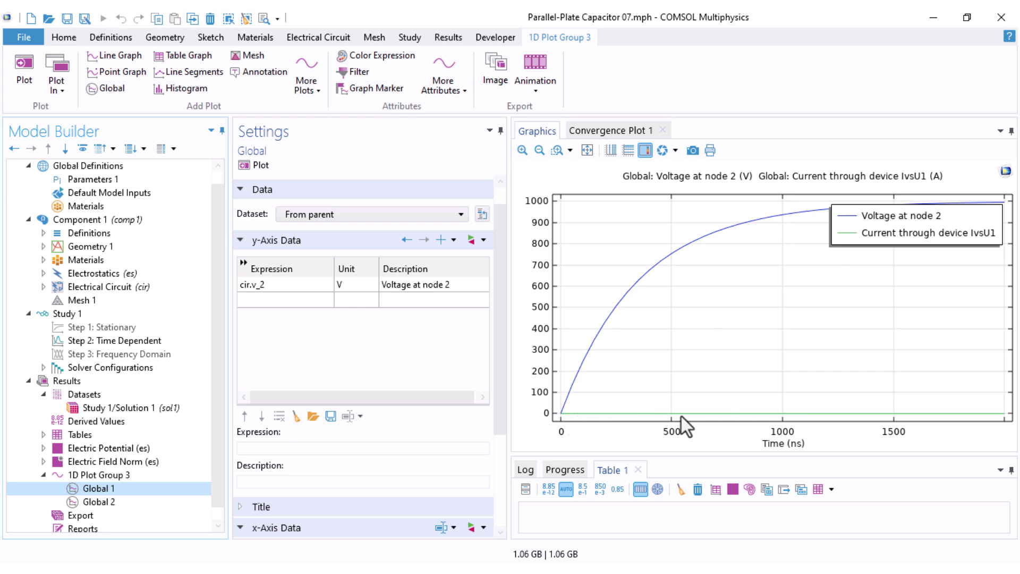
Enable two y-axes in 1D Plot Group 3 and plot Global 2 on the secondary y-axis
{"action": "left_click", "coordinate": [95, 474]}
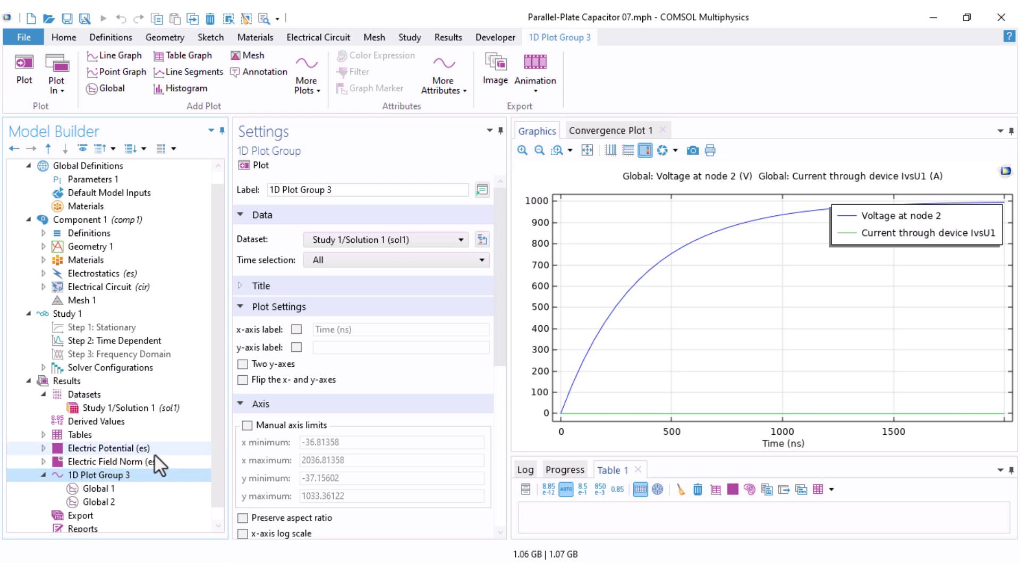
{"action": "left_click", "coordinate": [243, 366]}
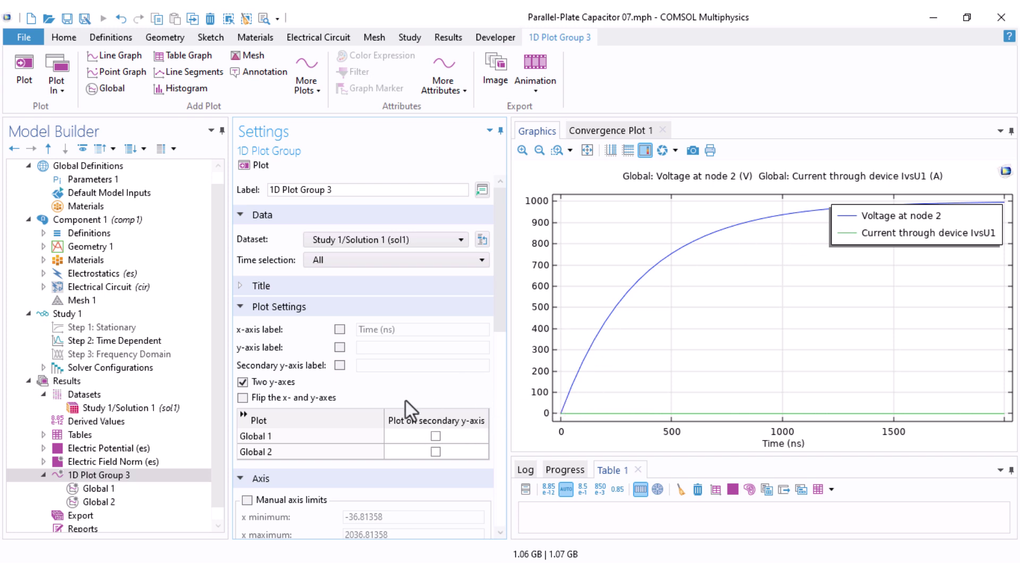
{"action": "left_click", "coordinate": [435, 451]}
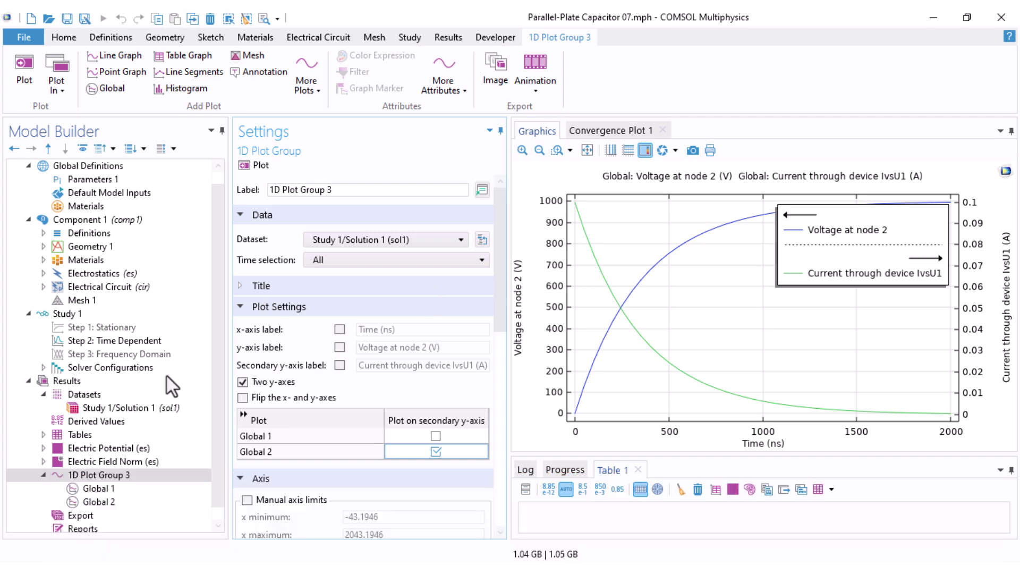
Disable the Time Dependent step of Study 1 and enable the Frequency Domain step
{"action": "left_click", "coordinate": [87, 408]}
{"action": "left_click", "coordinate": [94, 345]}
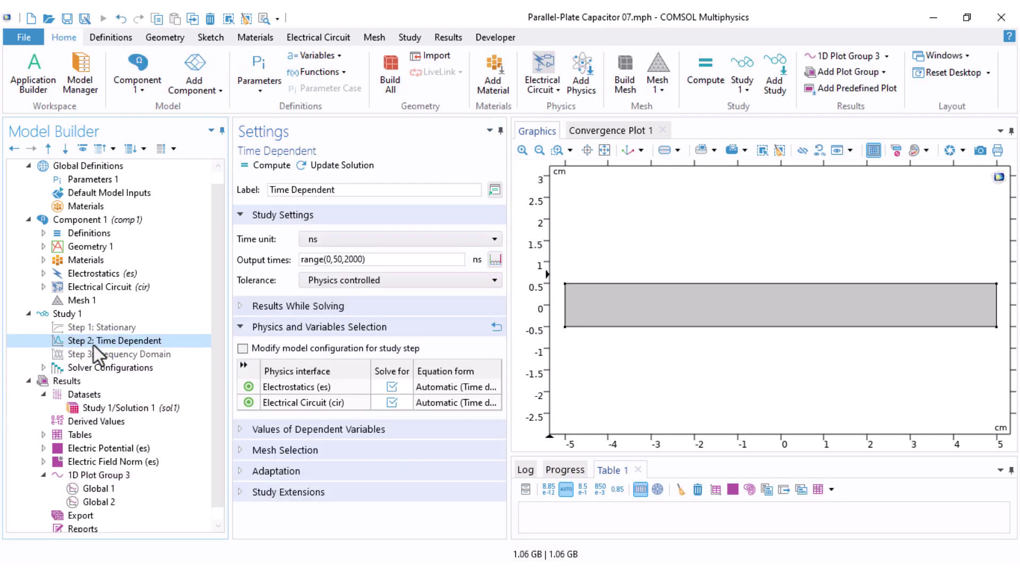
{"action": "right_click", "coordinate": [93, 345]}
{"action": "left_click", "coordinate": [129, 259]}
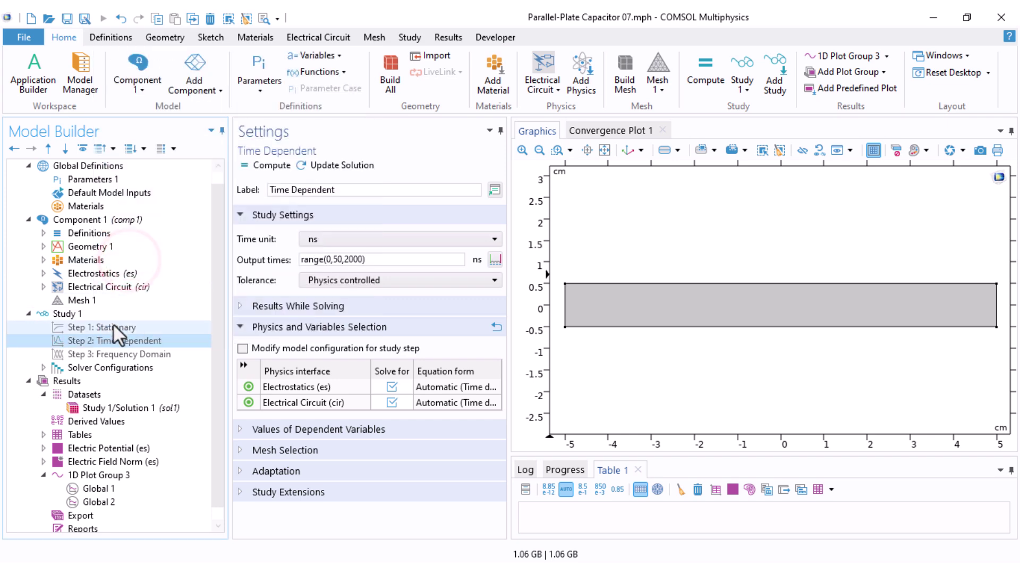
{"action": "right_click", "coordinate": [111, 352]}
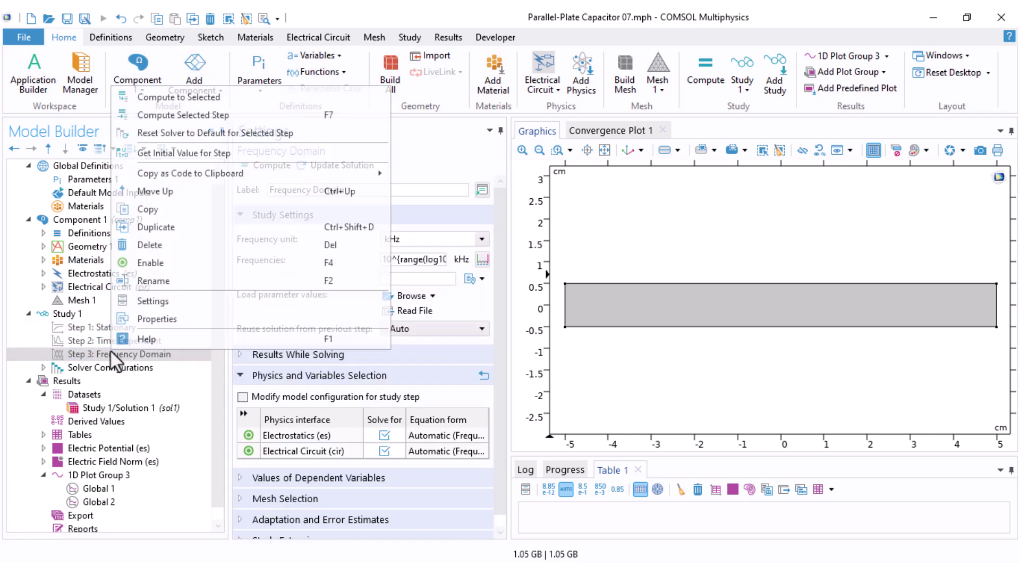
{"action": "left_click", "coordinate": [155, 264]}
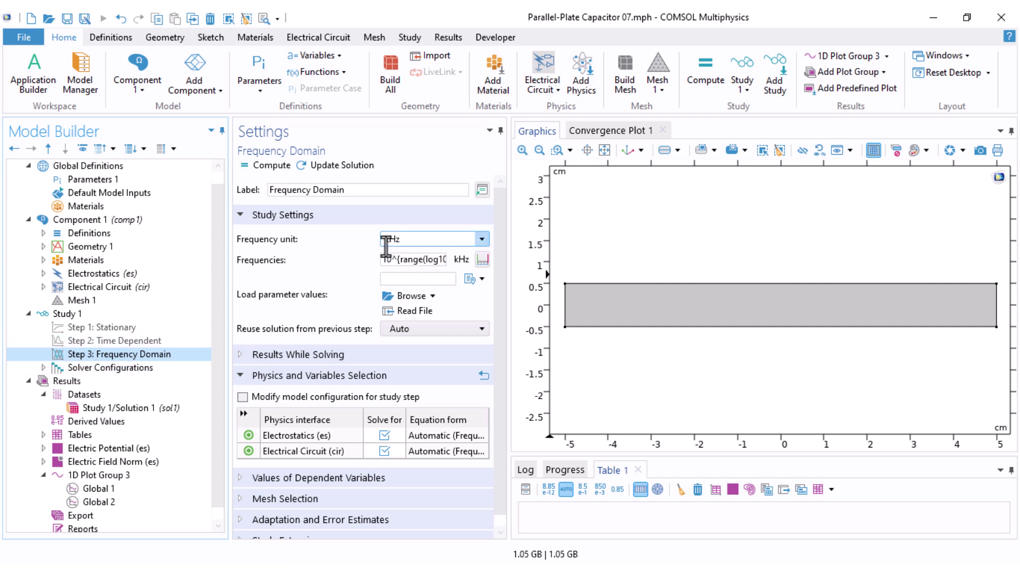
Set the stop value of the Frequency Domain step's logarithmic frequency range to 2000 kHz and replace the existing range
{"action": "left_click", "coordinate": [481, 258]}
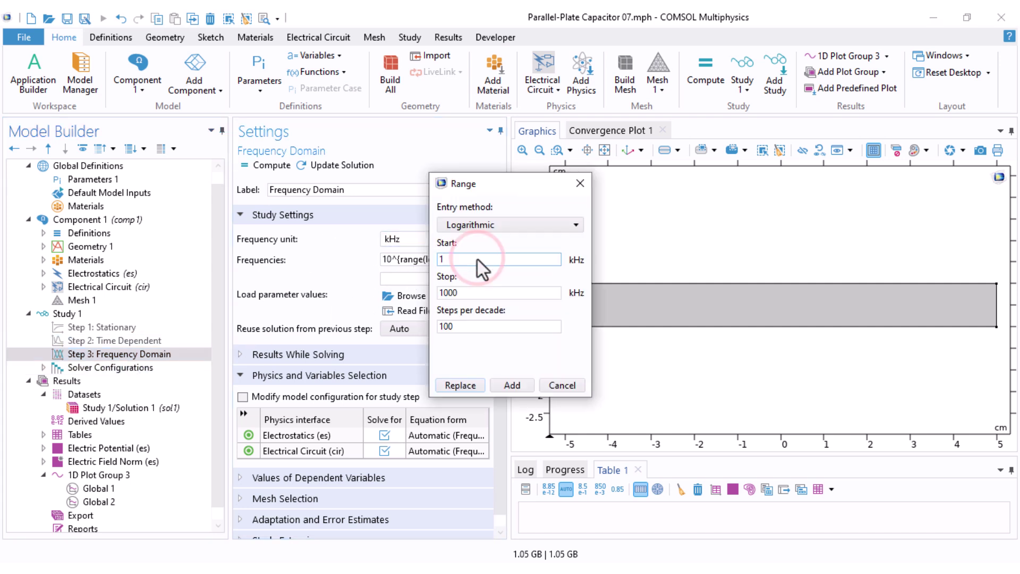
{"action": "left_click", "coordinate": [443, 292]}
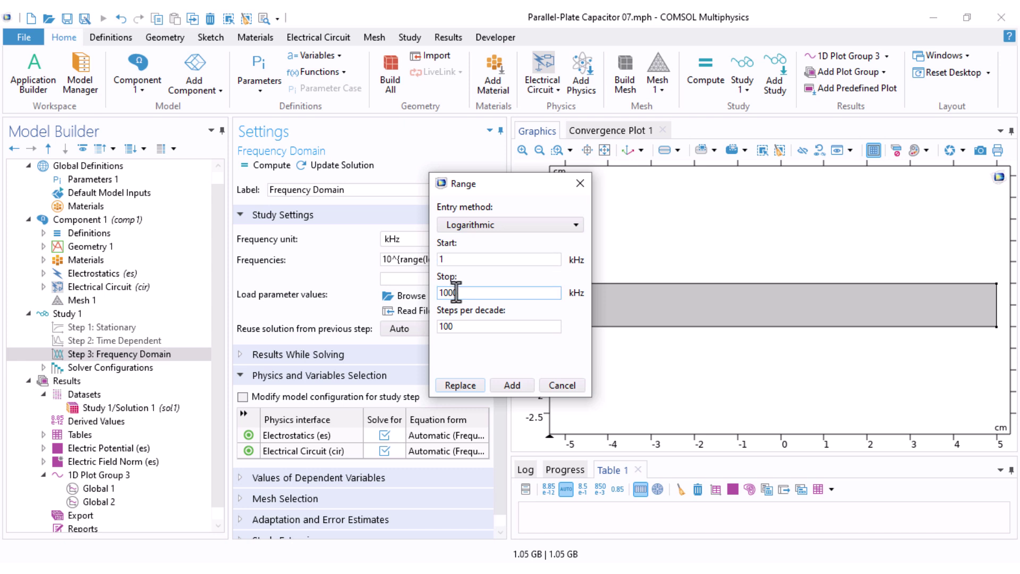
{"action": "left_click_drag", "start_coordinate": [443, 292], "coordinate": [434, 297]}
{"action": "type", "text": "2000"}
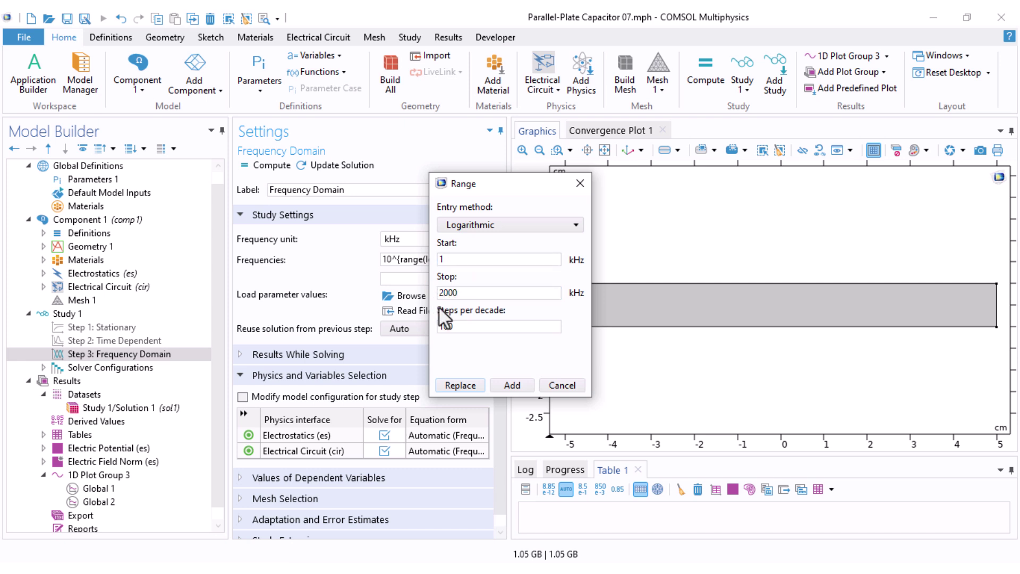
{"action": "left_click", "coordinate": [461, 326]}
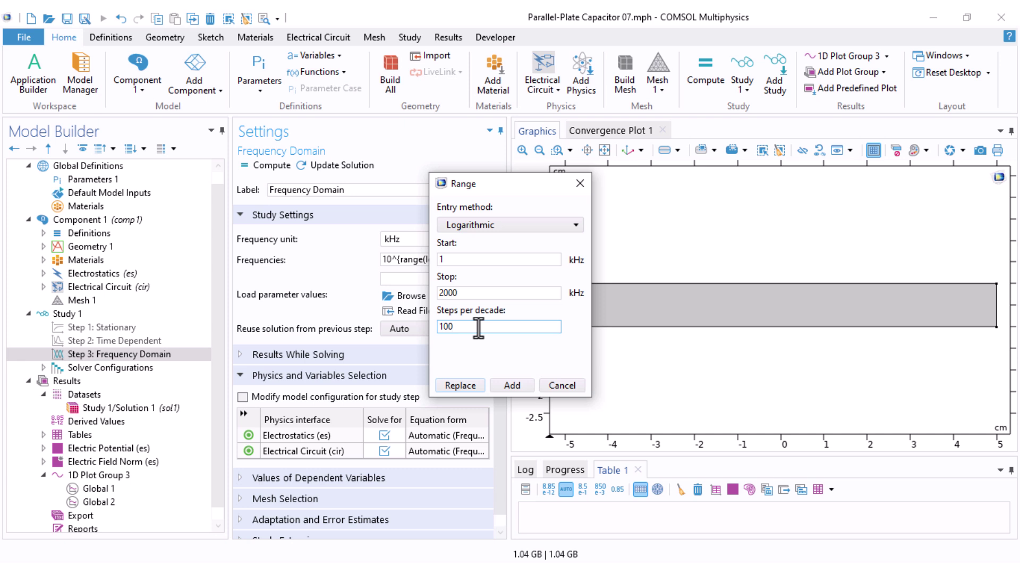
{"action": "left_click", "coordinate": [467, 382]}
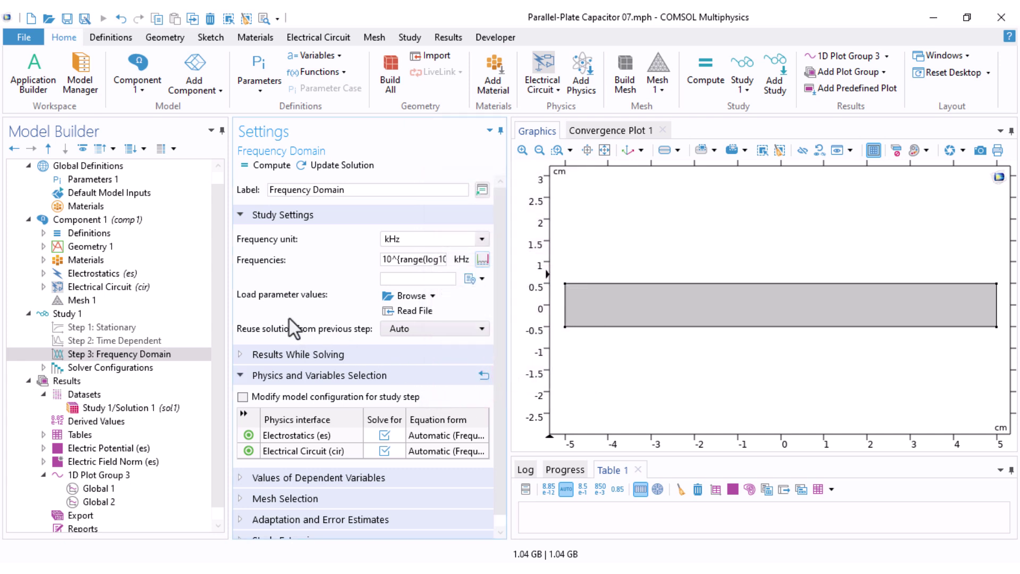
Change the source type of Voltage Source 1 in the Electrical Circuit interface to AC-source
{"action": "left_click", "coordinate": [72, 357]}
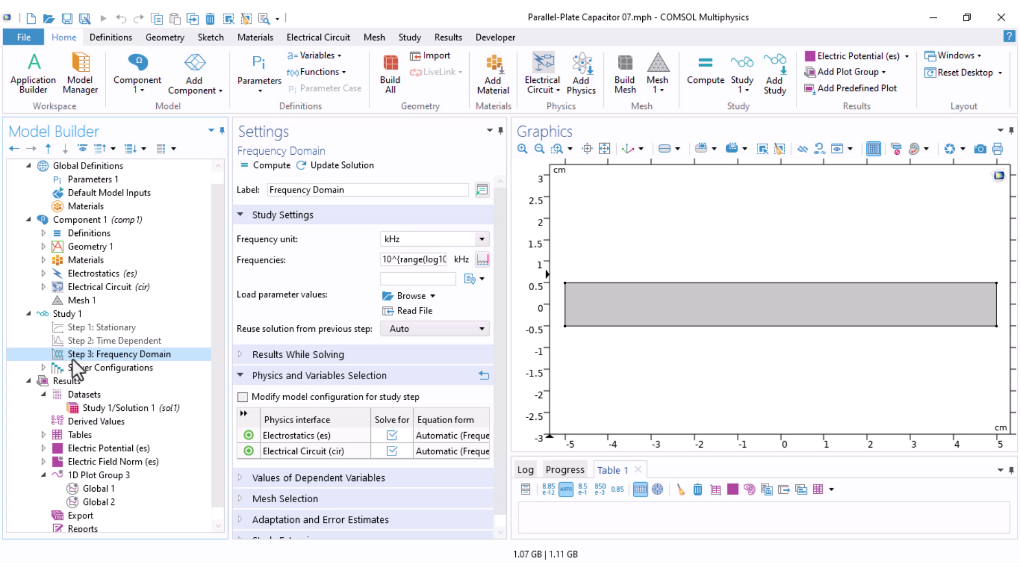
{"action": "left_click", "coordinate": [43, 286]}
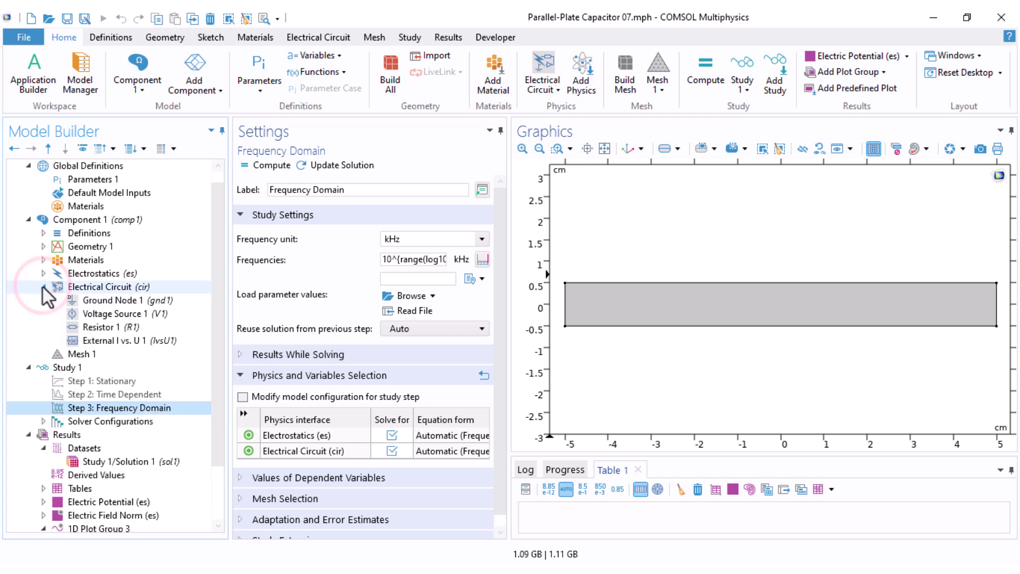
{"action": "left_click", "coordinate": [104, 316]}
{"action": "left_click", "coordinate": [314, 481]}
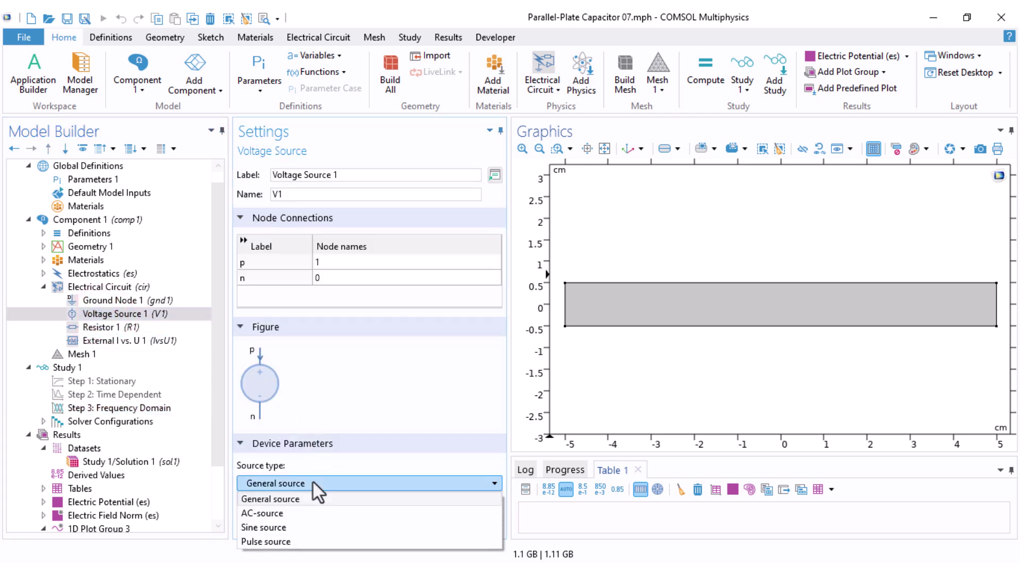
{"action": "left_click", "coordinate": [298, 513]}
{"action": "scroll", "coordinate": [336, 454], "scroll_direction": "down", "scroll_amount": 1}
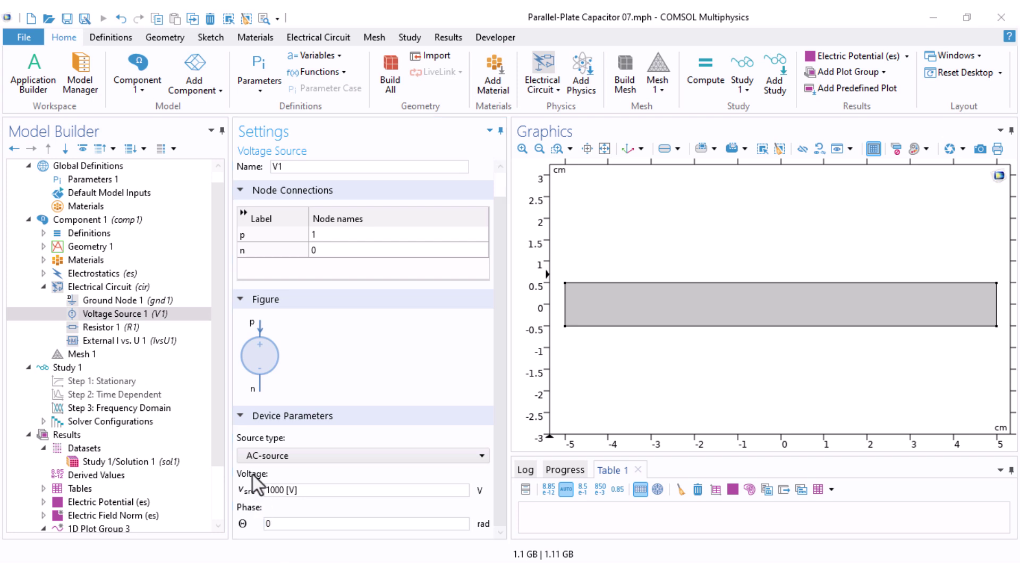
Compute the Frequency Domain step of Study 1 and display 1D Plot Group 3
{"action": "left_click", "coordinate": [85, 407]}
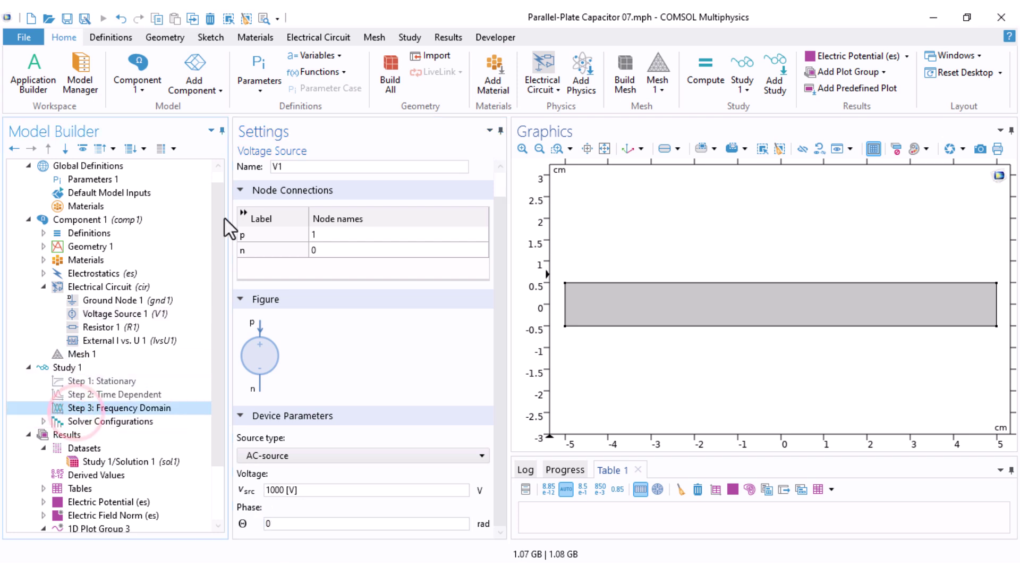
{"action": "left_click", "coordinate": [257, 161]}
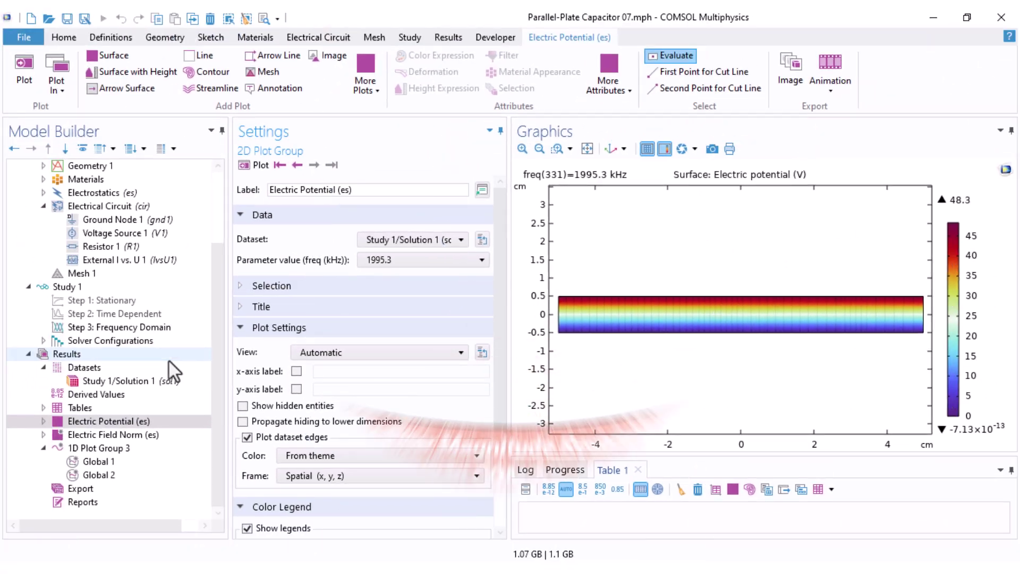
{"action": "left_click", "coordinate": [65, 448]}
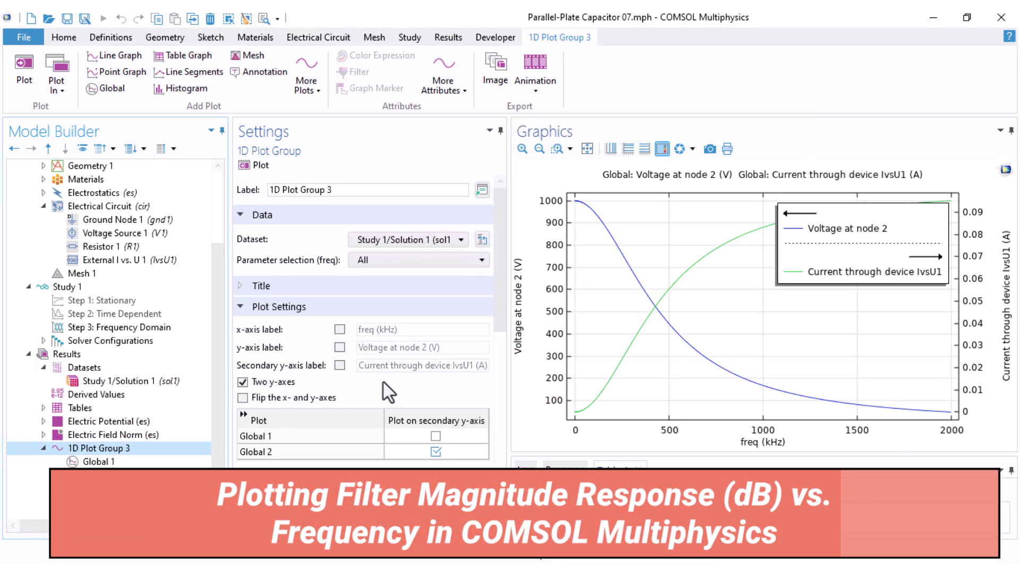
Review the axis settings of 1D Plot Group 3 and Global 1, and disable the Global 2 current plot
{"action": "scroll", "coordinate": [384, 382], "scroll_direction": "down", "scroll_amount": 10}
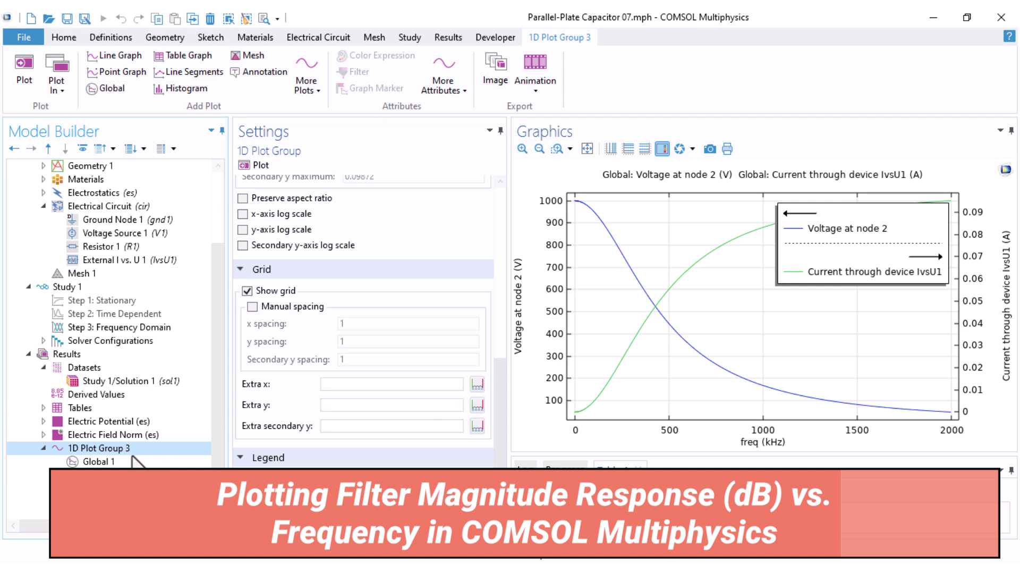
{"action": "left_click", "coordinate": [149, 460]}
{"action": "scroll", "coordinate": [411, 374], "scroll_direction": "down", "scroll_amount": 5}
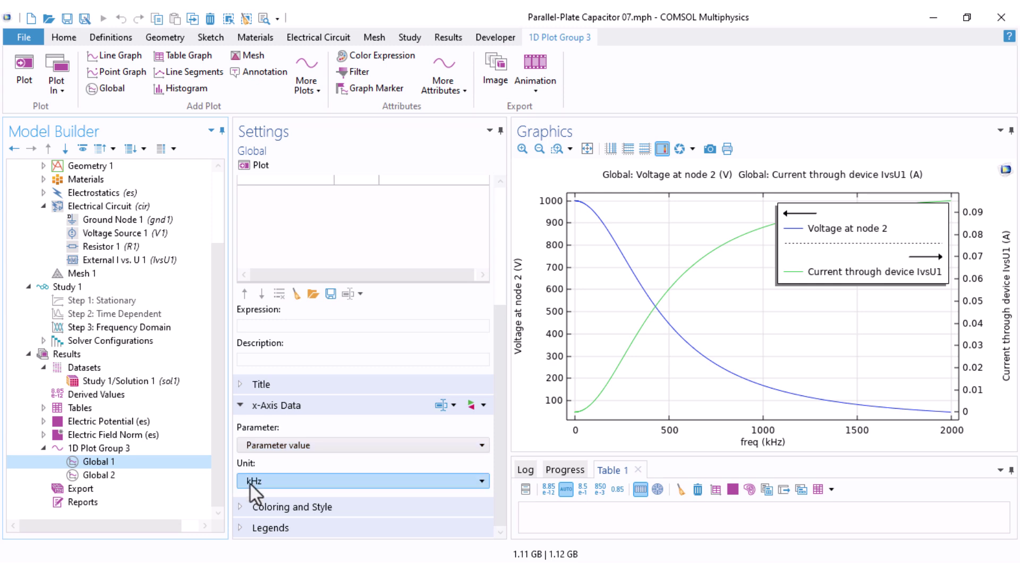
{"action": "left_click", "coordinate": [103, 477]}
{"action": "right_click", "coordinate": [103, 477]}
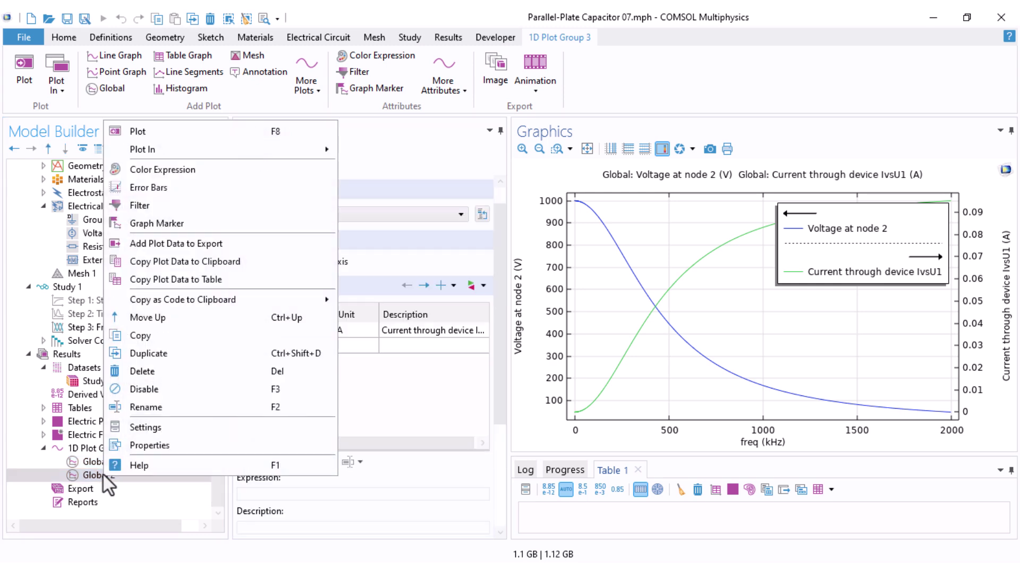
{"action": "left_click", "coordinate": [143, 389]}
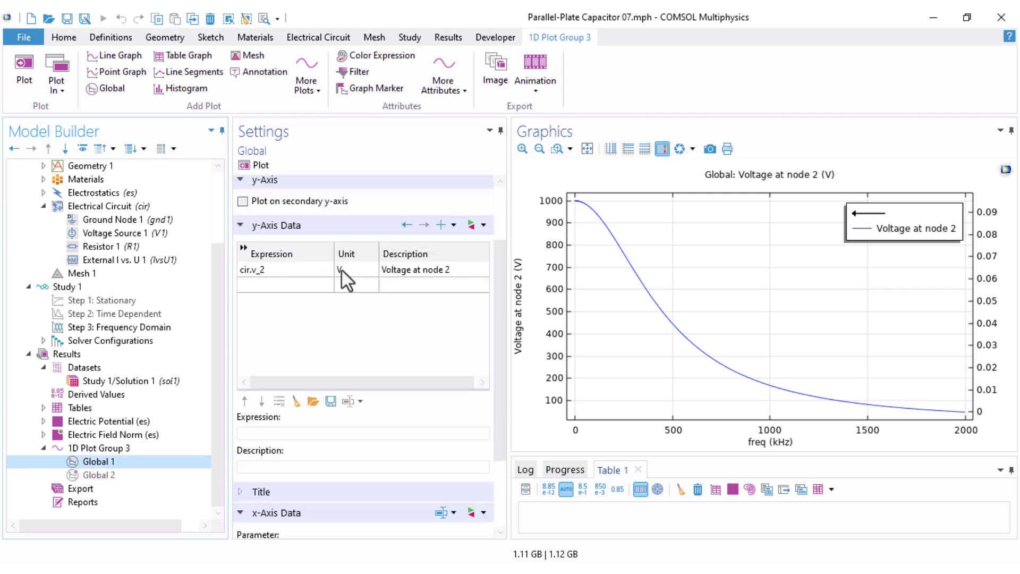
Normalize the voltage in Global 1 by setting its y-axis expression to cir.v_2/1000
{"action": "left_click", "coordinate": [289, 275]}
{"action": "left_click", "coordinate": [288, 273]}
{"action": "type", "text": "/"}
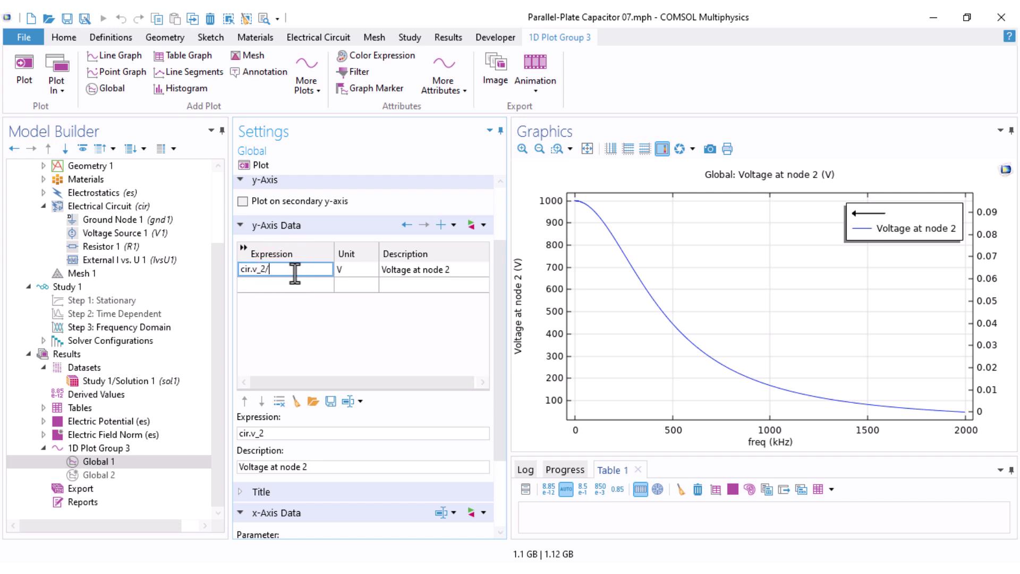
{"action": "type", "text": "1000"}
{"action": "key", "text": "Return"}
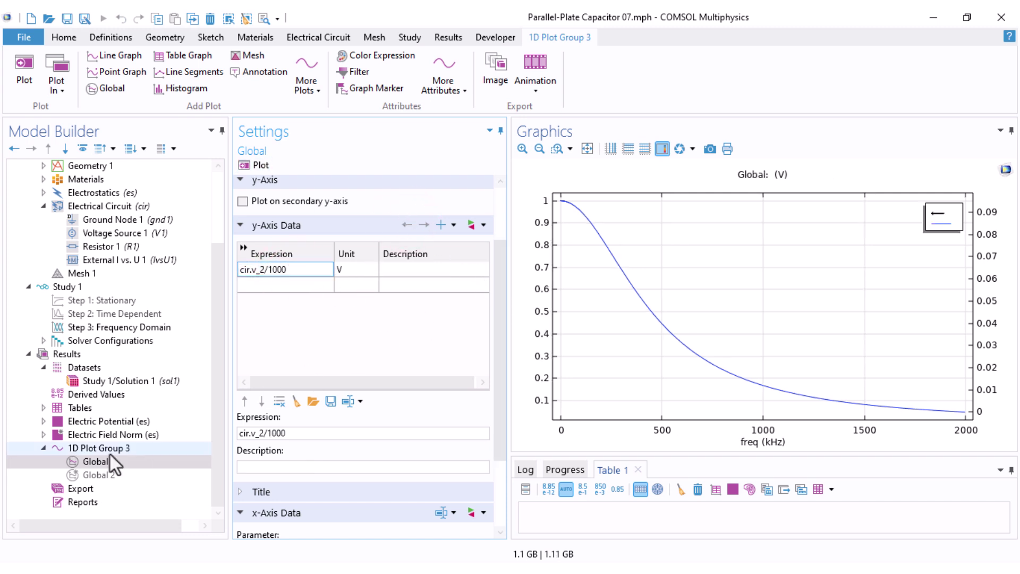
Turn off two y-axes in 1D Plot Group 3 and apply a log scale to both the x-axis and the y-axis
{"action": "left_click", "coordinate": [105, 450]}
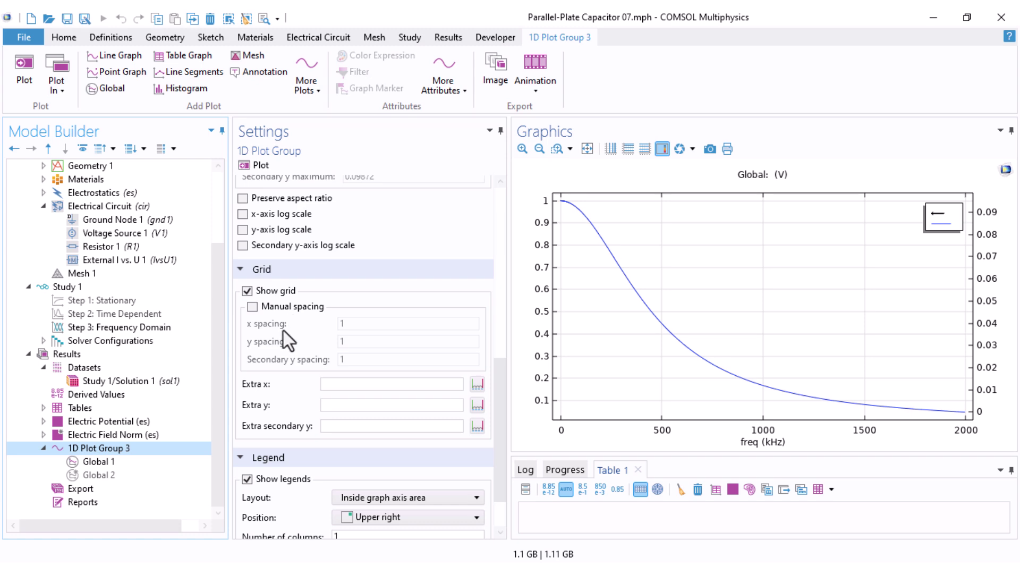
{"action": "scroll", "coordinate": [281, 319], "scroll_direction": "down", "scroll_amount": 2}
{"action": "scroll", "coordinate": [266, 266], "scroll_direction": "up", "scroll_amount": 5}
{"action": "left_click", "coordinate": [243, 214]}
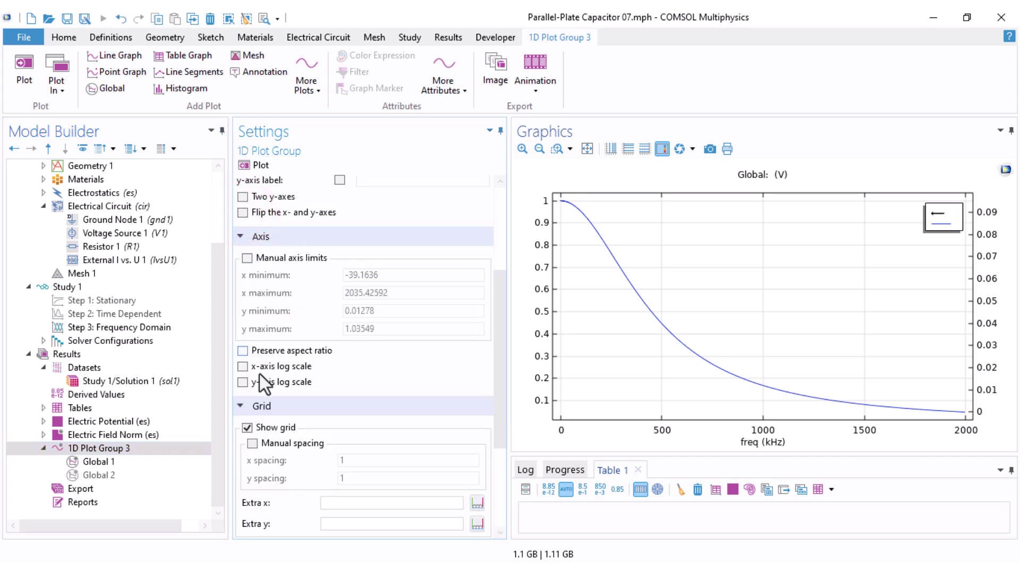
{"action": "left_click", "coordinate": [243, 366]}
{"action": "left_click", "coordinate": [243, 382]}
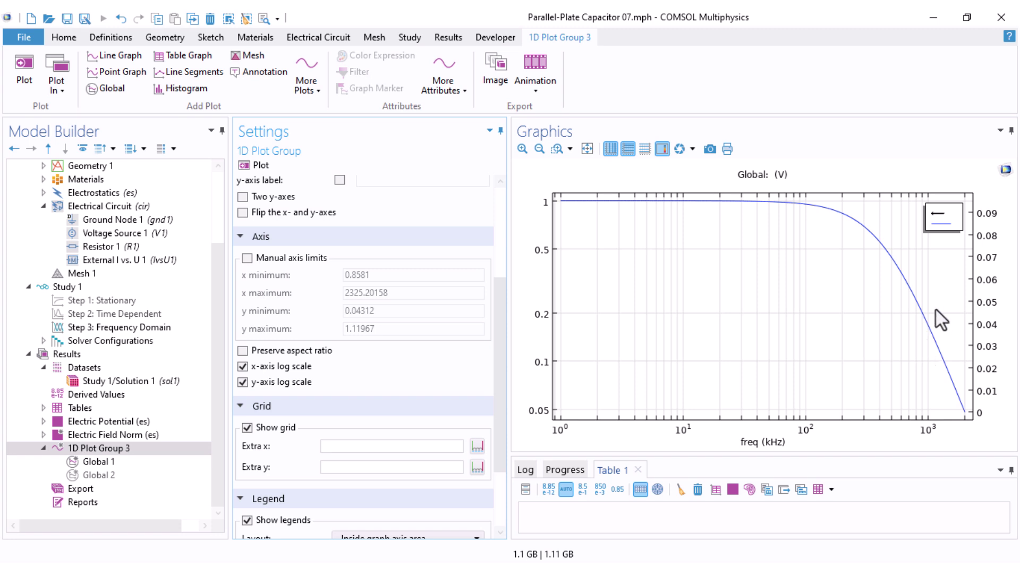
Check the Global 1 expression and turn off the x-axis and y-axis log scales in 1D Plot Group 3
{"action": "left_click", "coordinate": [96, 461]}
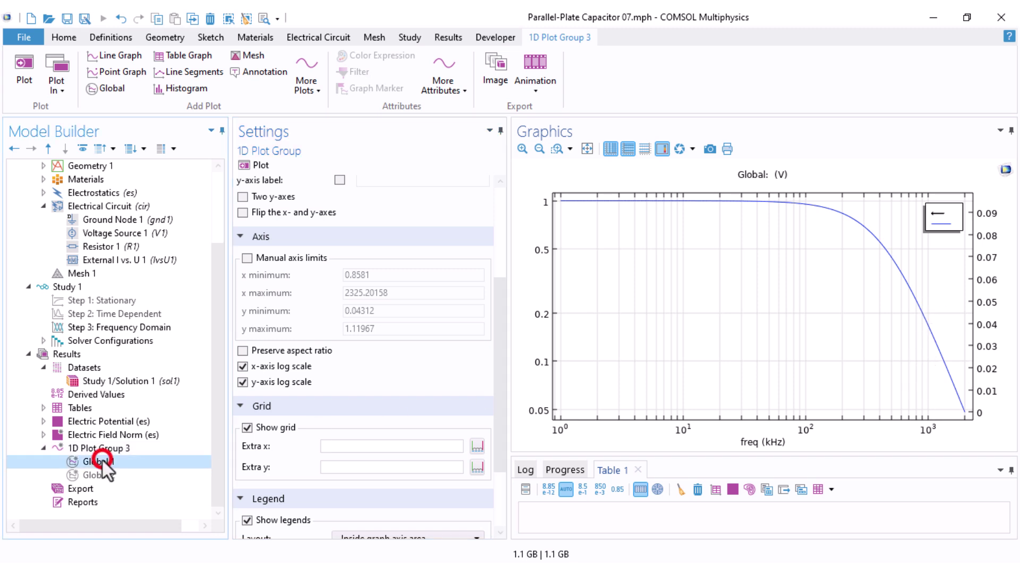
{"action": "left_click", "coordinate": [242, 227]}
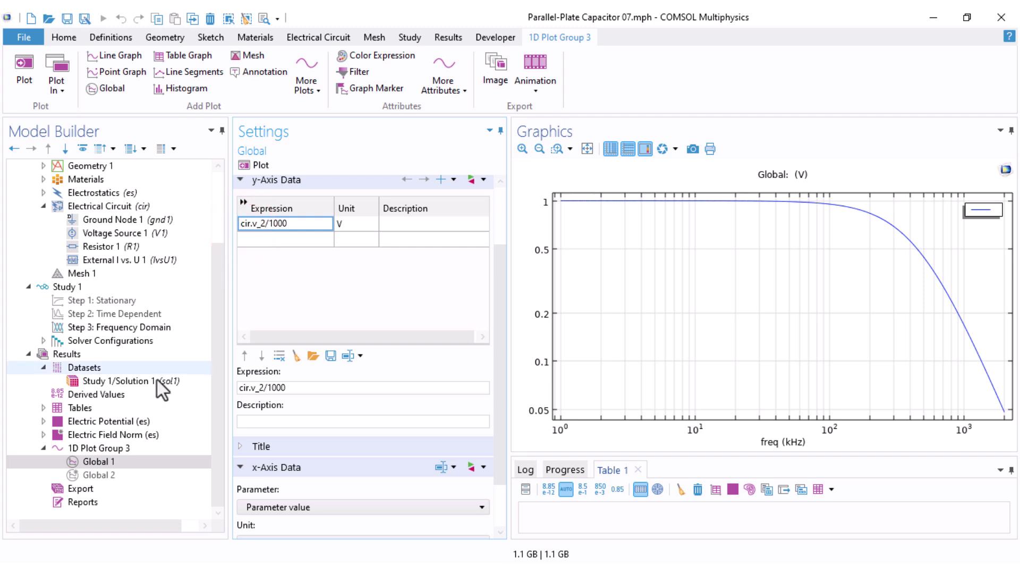
{"action": "left_click", "coordinate": [101, 449]}
{"action": "left_click", "coordinate": [271, 368]}
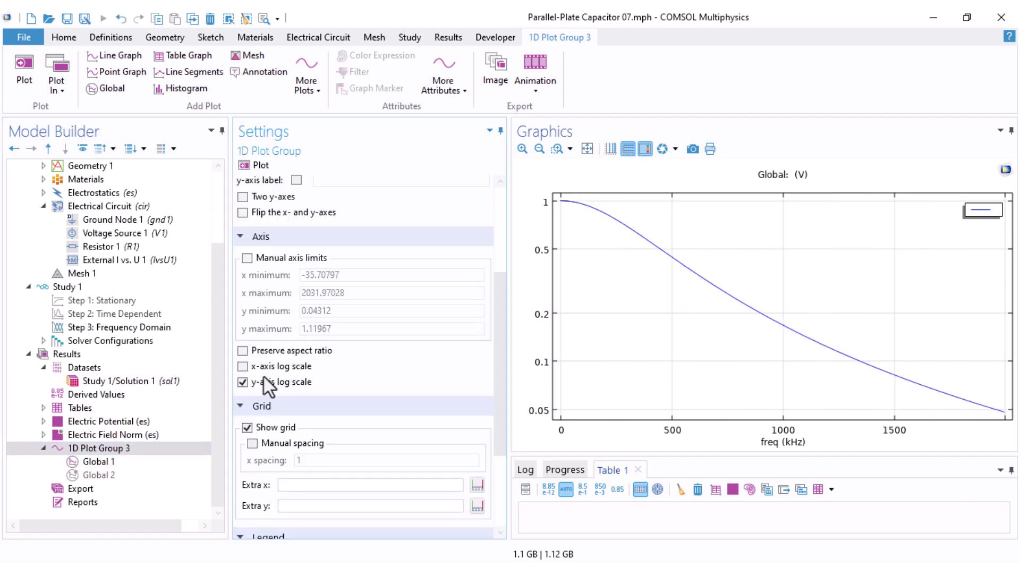
{"action": "left_click", "coordinate": [263, 382]}
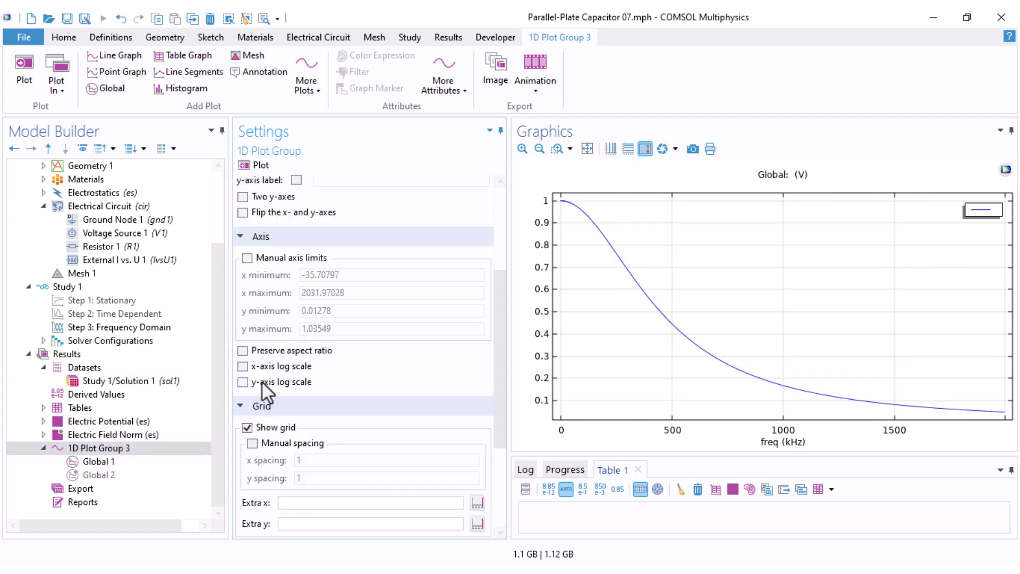
Plot Global 1 in decibels with the expression 20*log10(cir.v_2/1000) and apply a log scale to the group's x-axis
{"action": "left_click", "coordinate": [109, 460]}
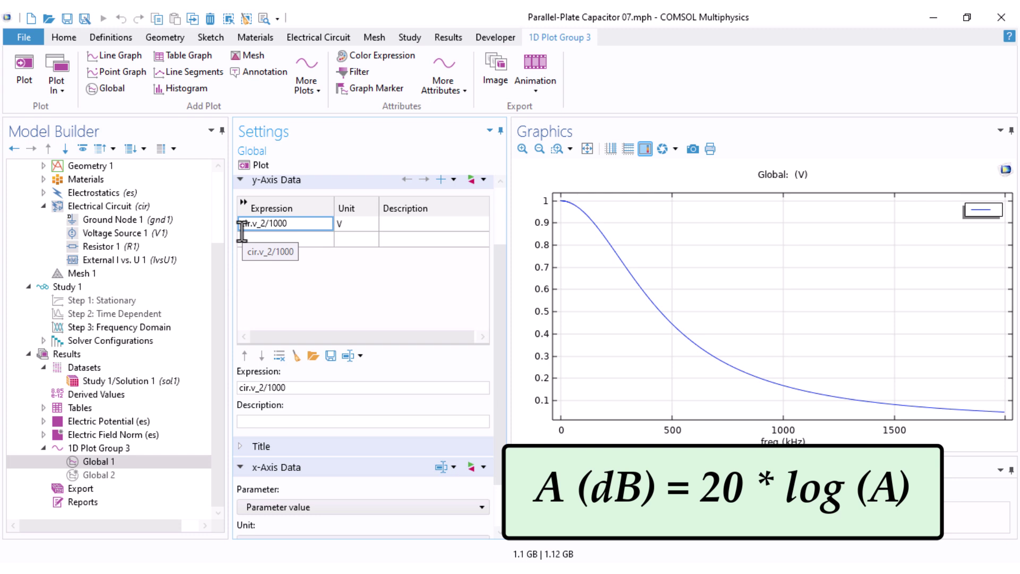
{"action": "type", "text": "20"}
{"action": "type", "text": "*"}
{"action": "type", "text": "log10("}
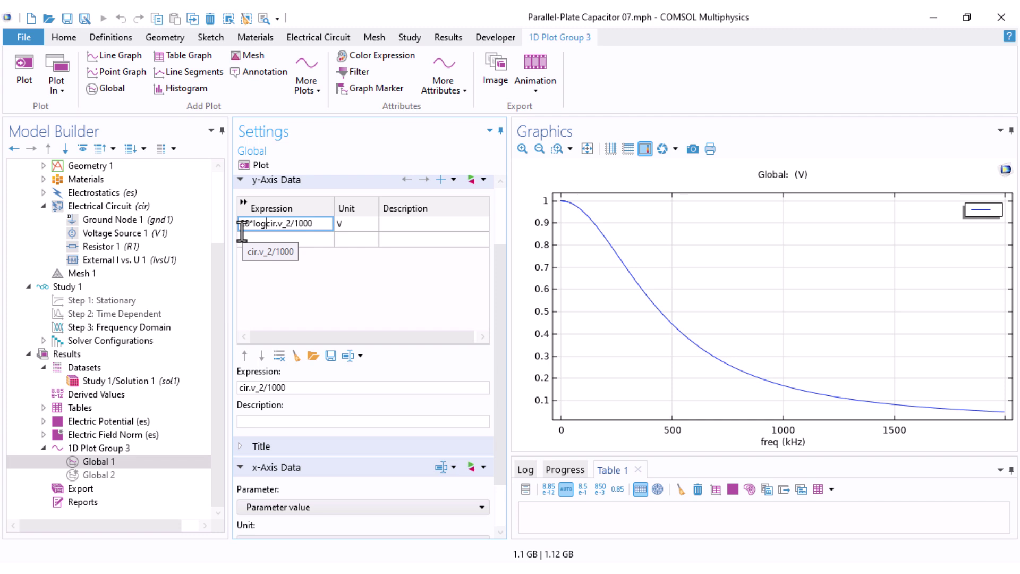
{"action": "left_click", "coordinate": [325, 218]}
{"action": "type", "text": ")"}
{"action": "left_click", "coordinate": [259, 165]}
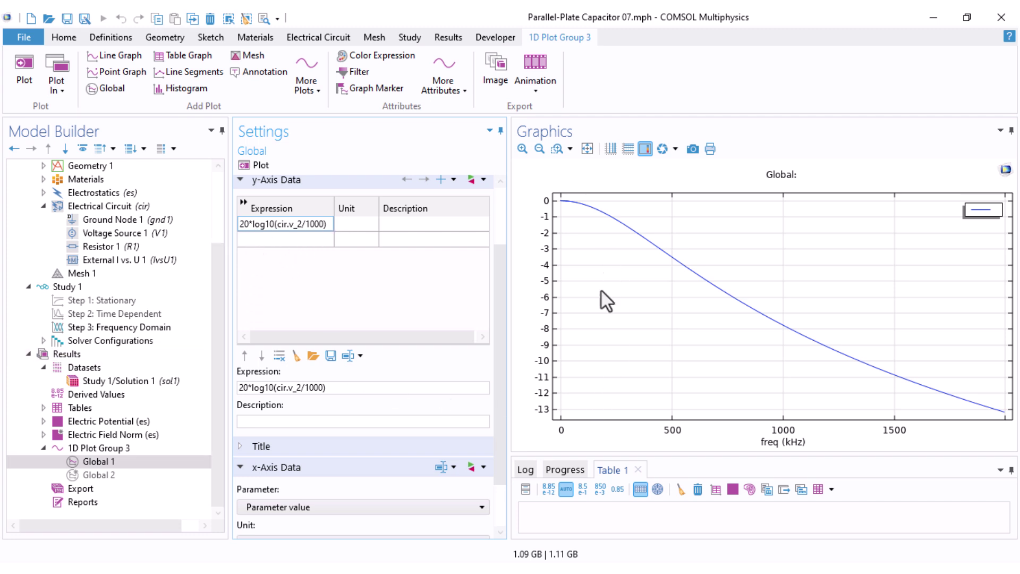
{"action": "left_click", "coordinate": [95, 447]}
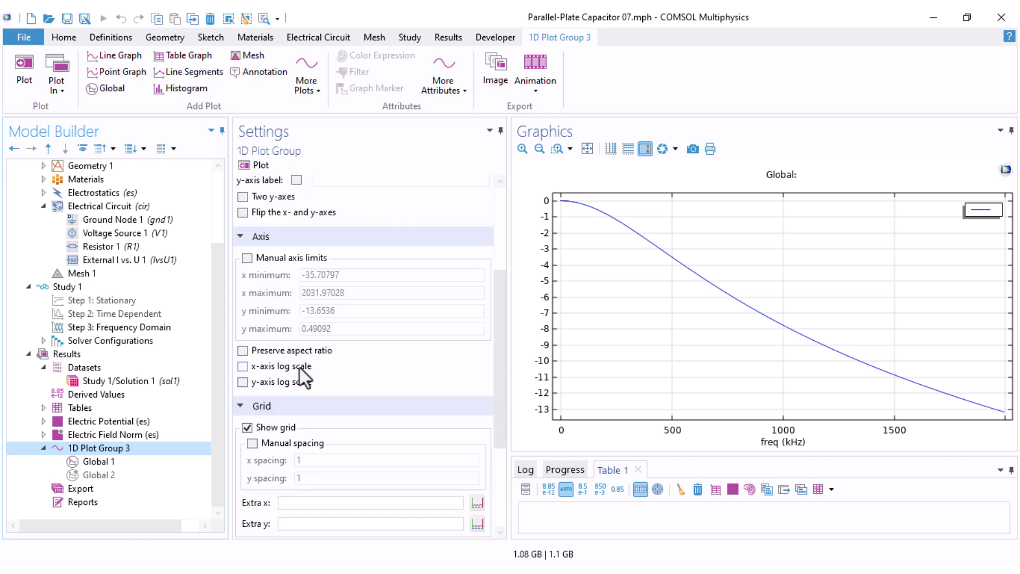
{"action": "left_click", "coordinate": [243, 366]}
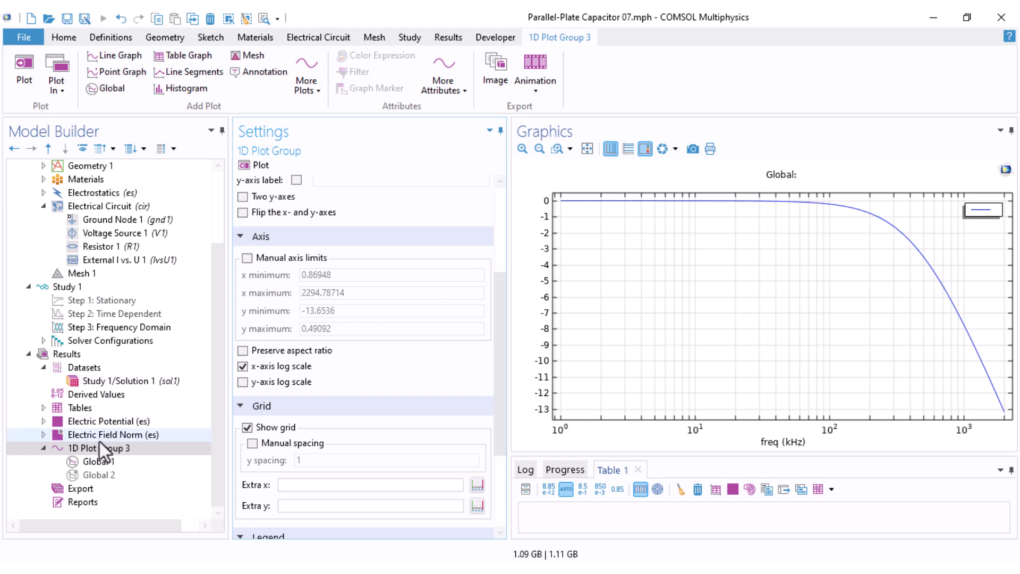
Zoom in on the magnitude curve around -3 dB to read the cut-off frequency, and restore the full plot extents
{"action": "left_click", "coordinate": [556, 149]}
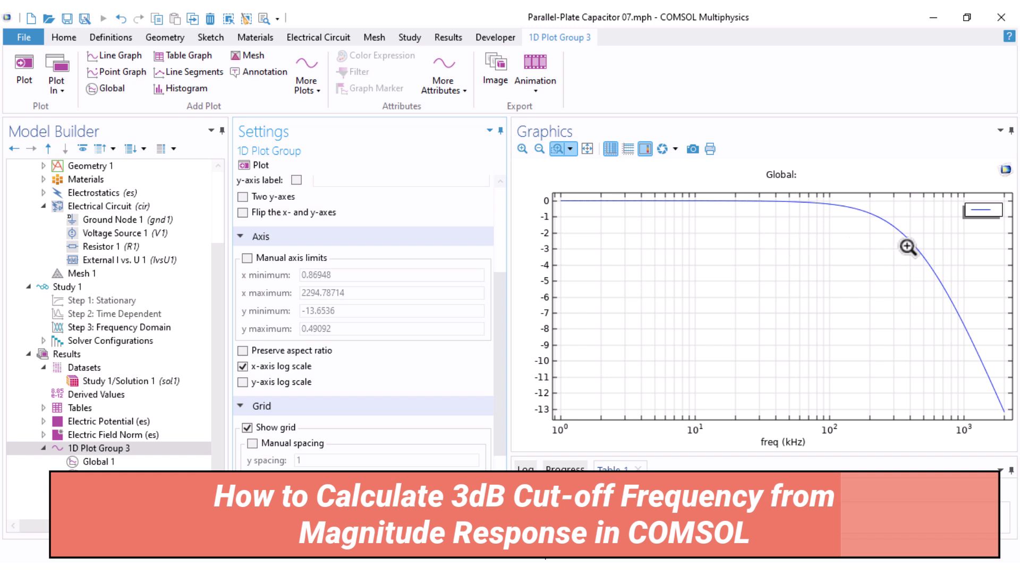
{"action": "left_click_drag", "start_coordinate": [904, 241], "coordinate": [933, 257]}
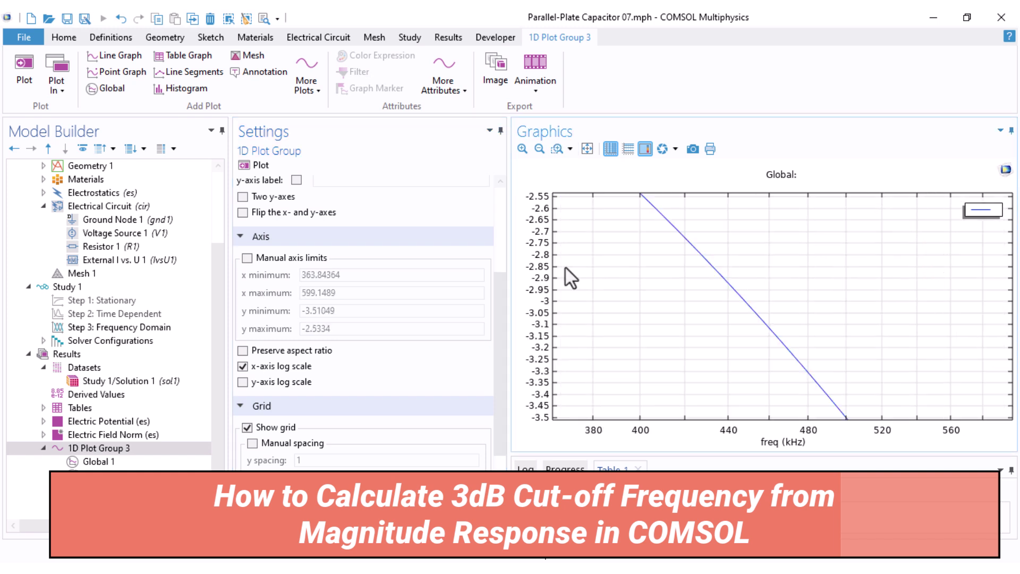
{"action": "left_click", "coordinate": [557, 149]}
{"action": "left_click_drag", "start_coordinate": [727, 300], "coordinate": [785, 319]}
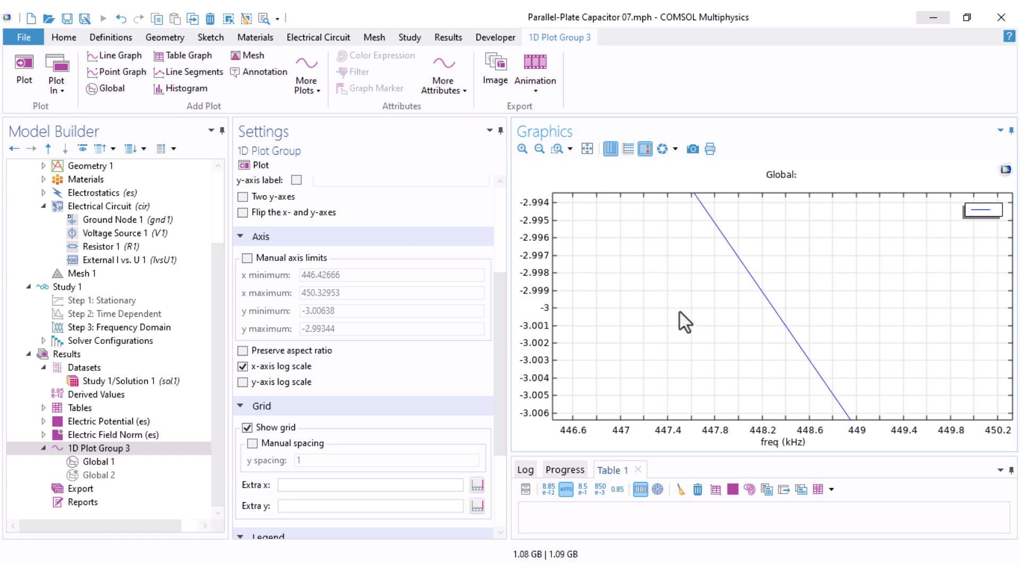
{"action": "left_click", "coordinate": [588, 149]}
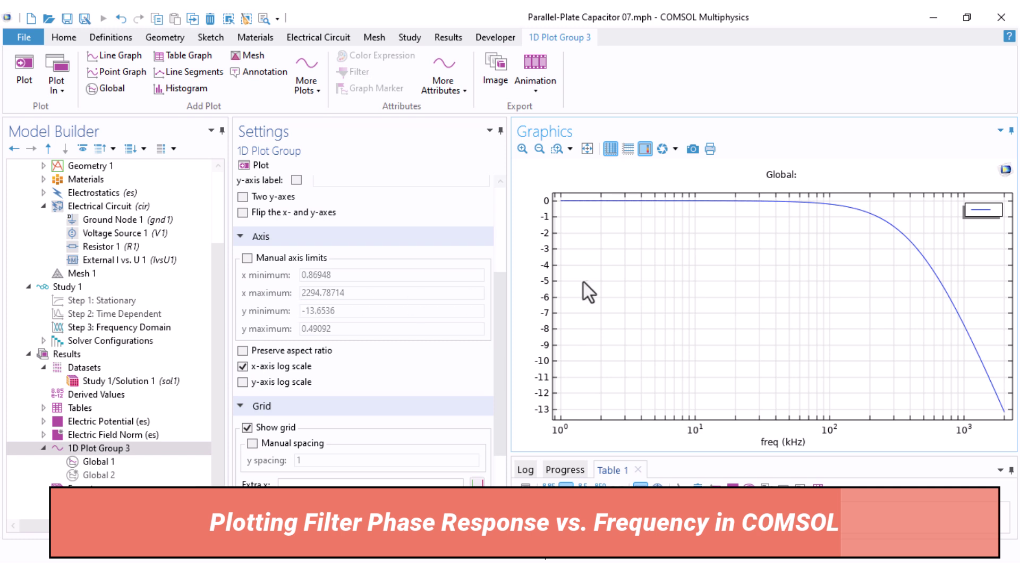
Enable Global 2 and turn on two y-axes for 1D Plot Group 3
{"action": "left_click", "coordinate": [99, 475]}
{"action": "right_click", "coordinate": [99, 475]}
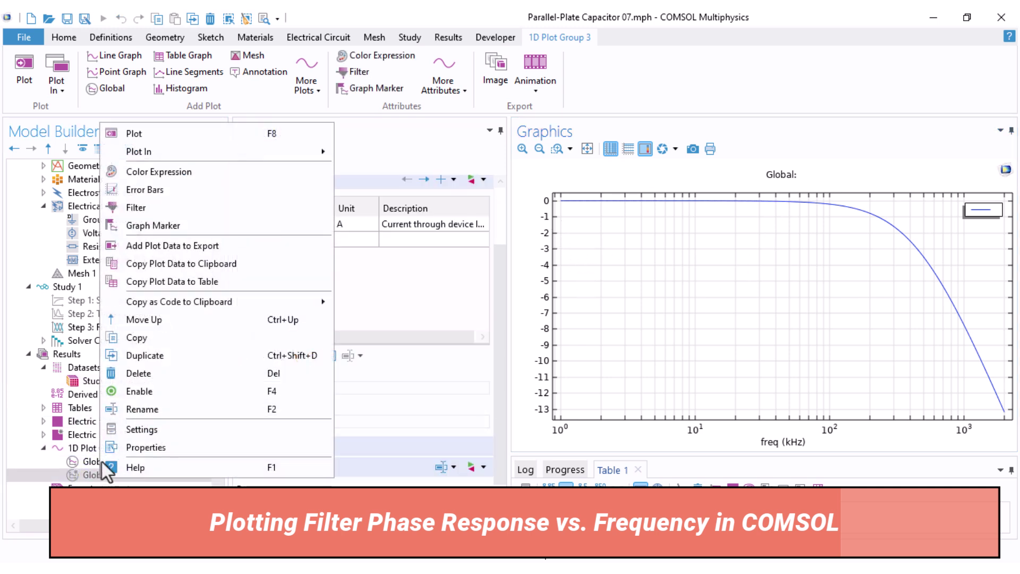
{"action": "left_click", "coordinate": [107, 453]}
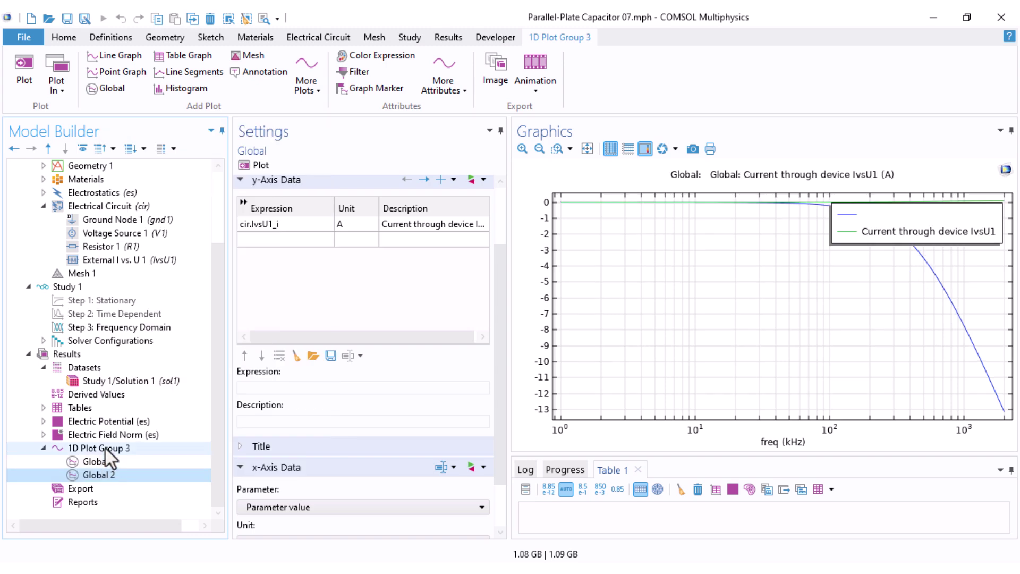
{"action": "left_click", "coordinate": [104, 449]}
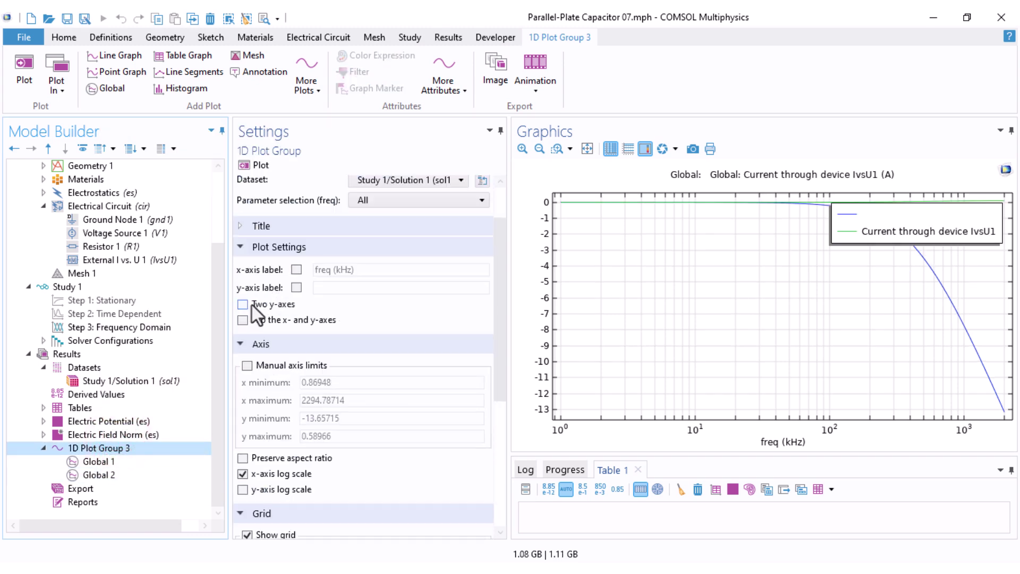
{"action": "left_click", "coordinate": [254, 305]}
Replace the Global 2 expression with the node 2 voltage phase, arg(cir.v_2), and plot it on the secondary y-axis
{"action": "left_click", "coordinate": [99, 475]}
{"action": "left_click", "coordinate": [472, 224]}
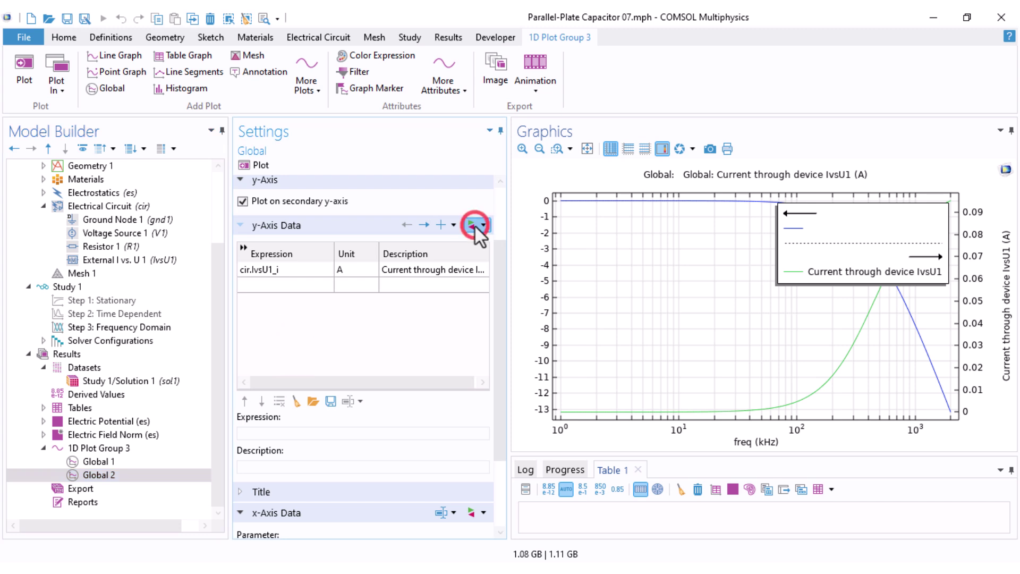
{"action": "double_click", "coordinate": [540, 276]}
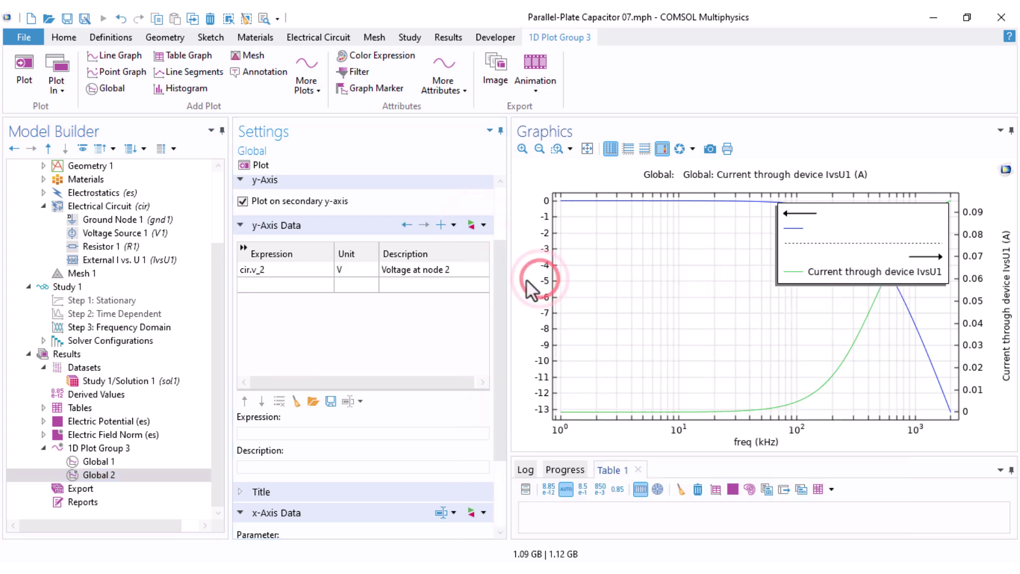
{"action": "left_click", "coordinate": [244, 272]}
{"action": "type", "text": "arg("}
{"action": "type", "text": ")"}
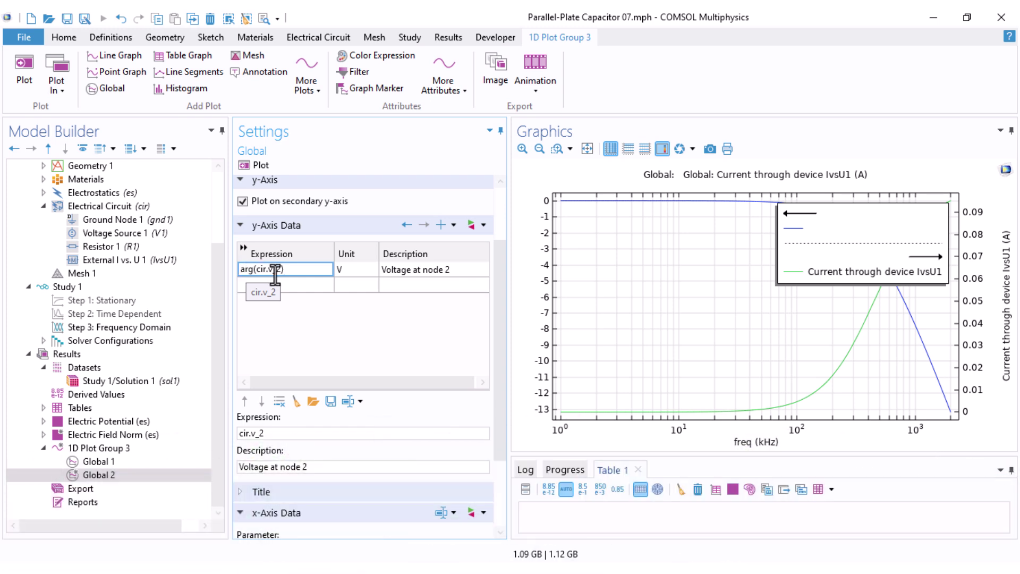
{"action": "key", "text": "Return"}
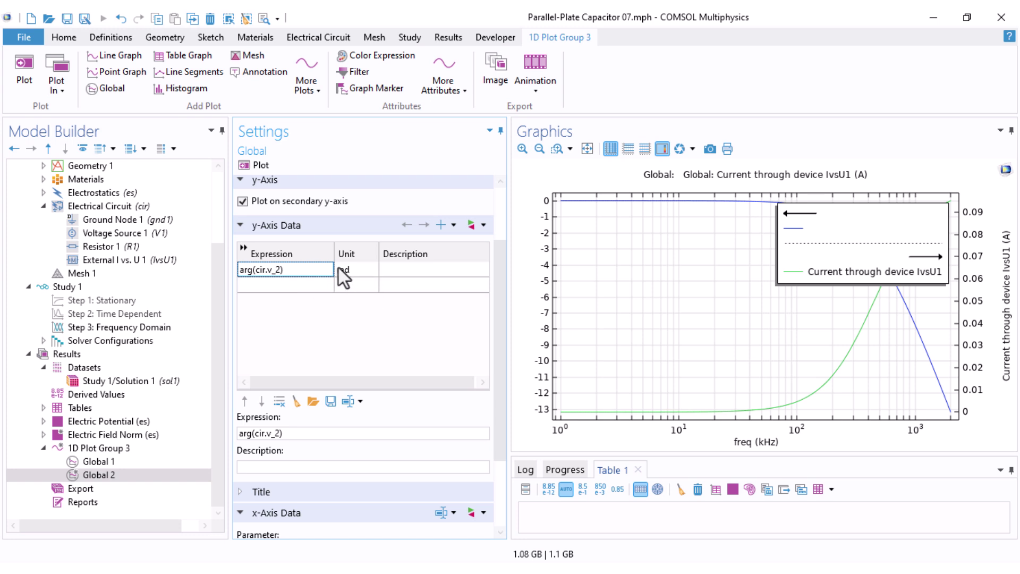
{"action": "left_click", "coordinate": [261, 165]}
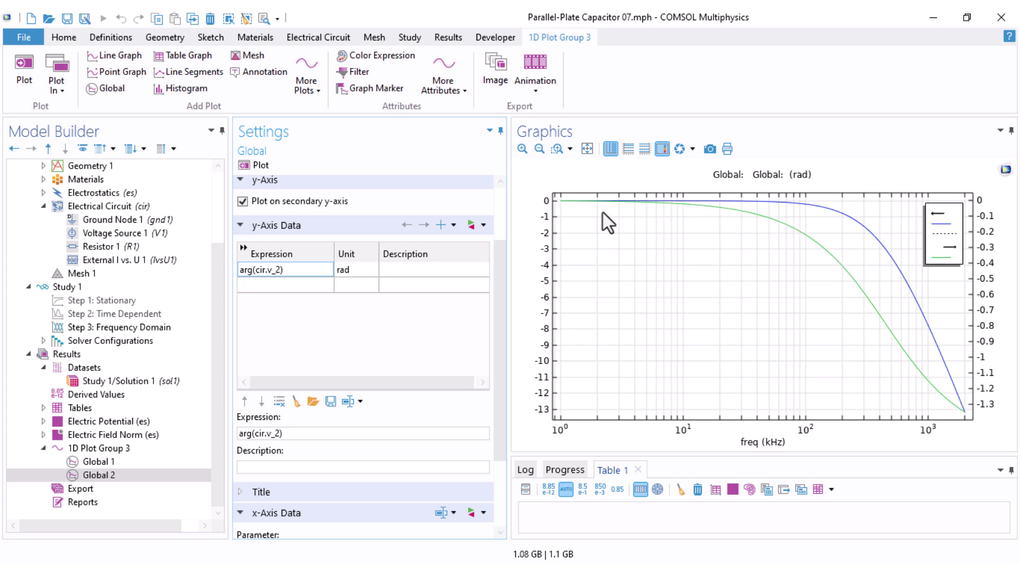
Convert the Global 2 phase to degrees with the expression arg(cir.v_2)*180/pi and update the plot
{"action": "left_click", "coordinate": [306, 266]}
{"action": "type", "text": "*180"}
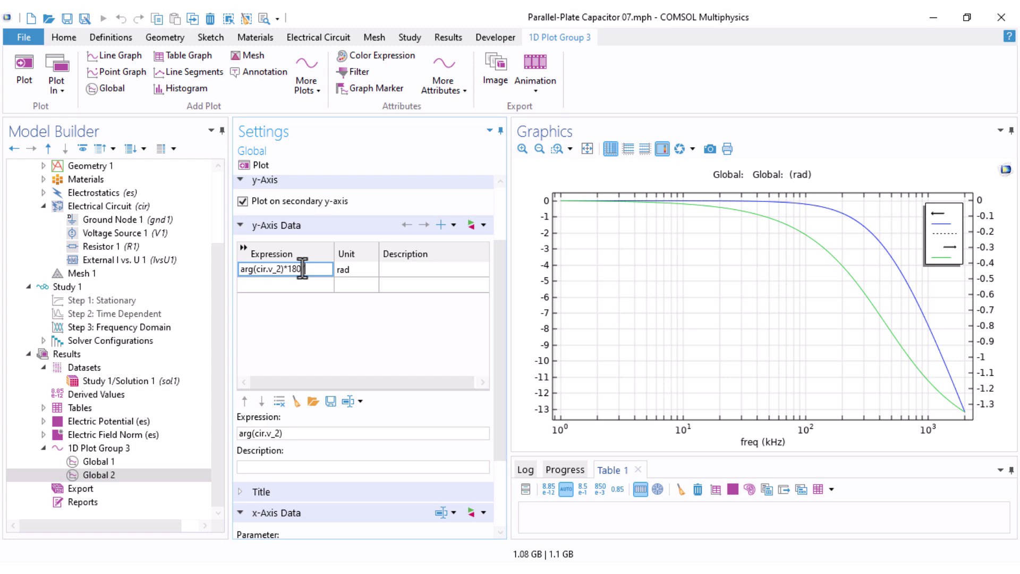
{"action": "type", "text": "/pi"}
{"action": "key", "text": "Return"}
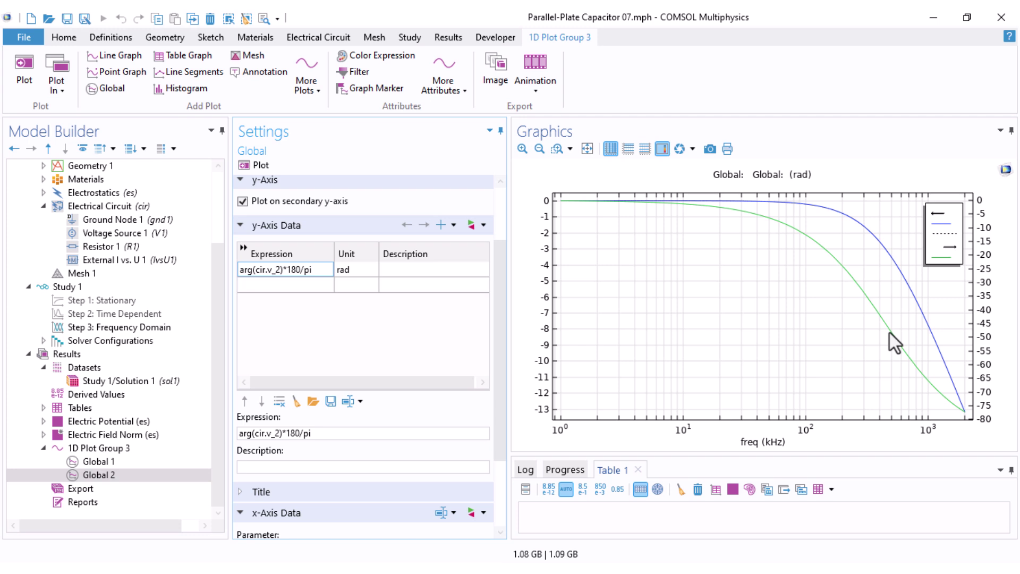
Zoom in on the phase curve around -45 degrees to read the corresponding frequency
{"action": "left_click", "coordinate": [556, 149]}
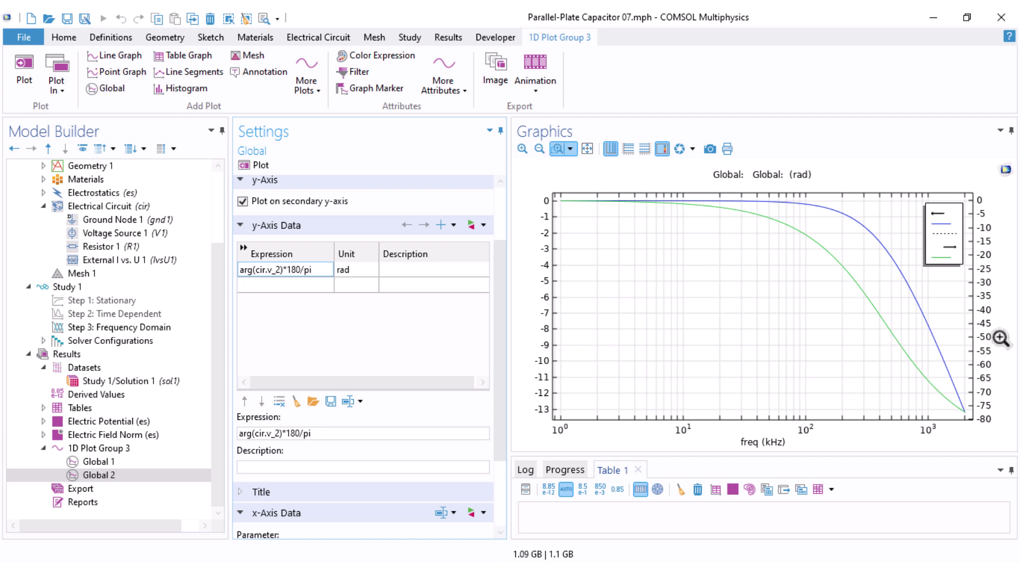
{"action": "left_click_drag", "start_coordinate": [882, 319], "coordinate": [899, 338]}
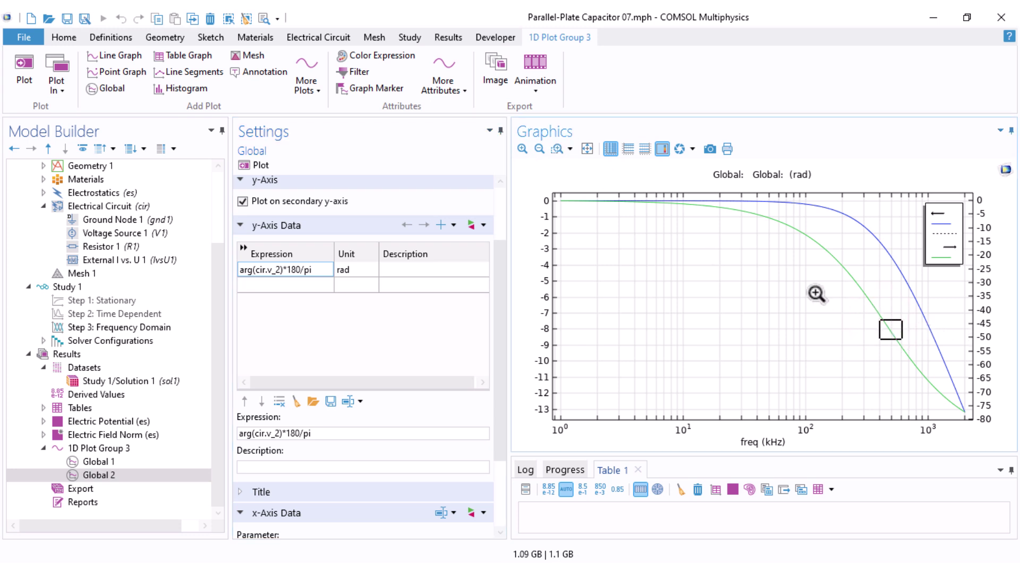
{"action": "left_click", "coordinate": [557, 148]}
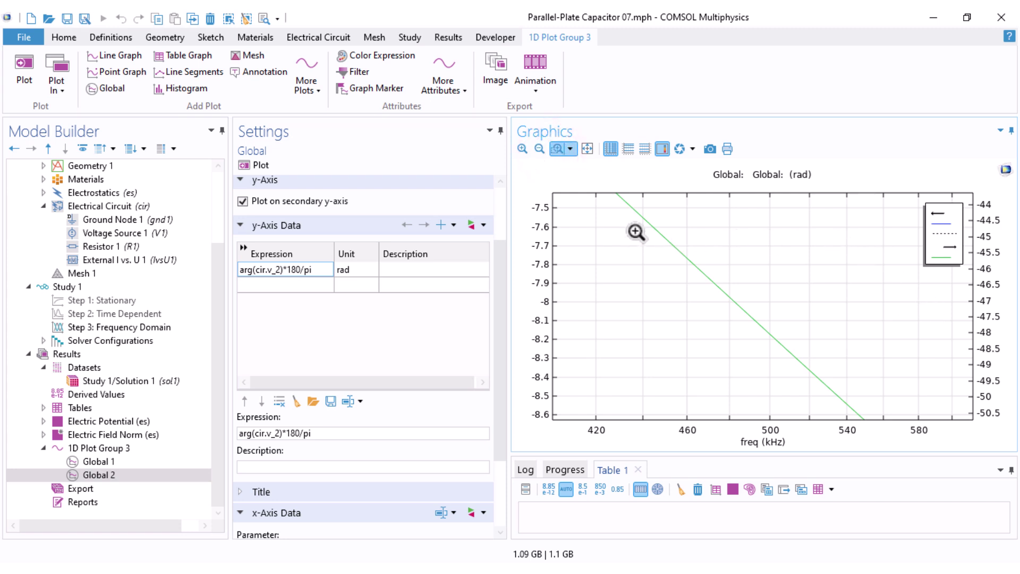
{"action": "left_click_drag", "start_coordinate": [651, 228], "coordinate": [679, 245]}
{"action": "scroll", "coordinate": [837, 298], "scroll_direction": "up", "scroll_amount": 2}
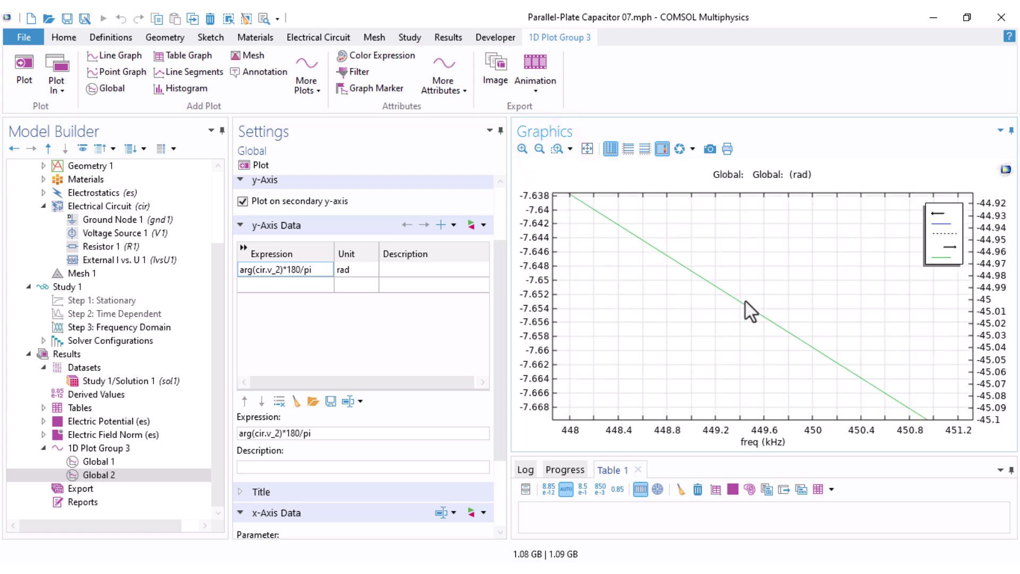